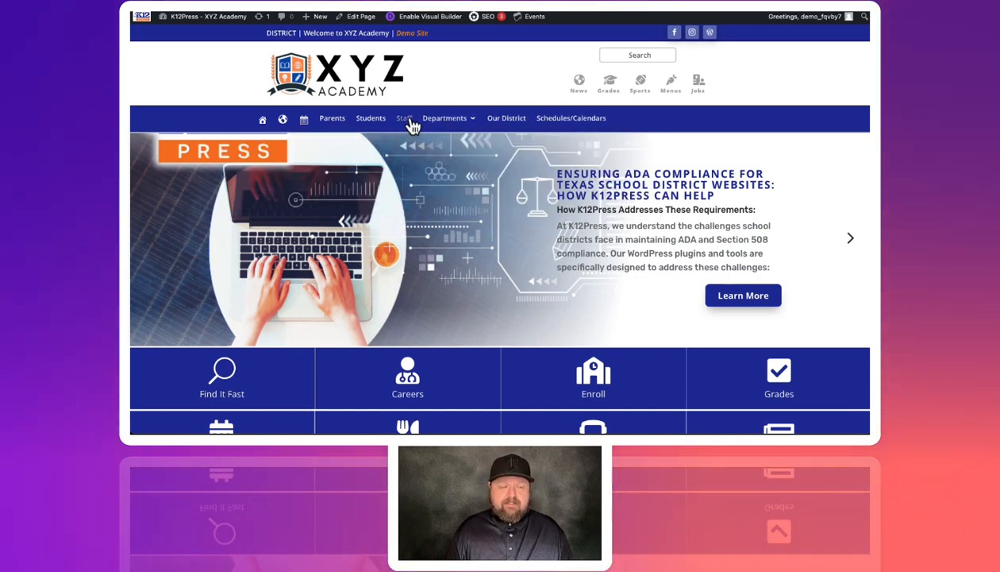
mouse_move(449, 127)
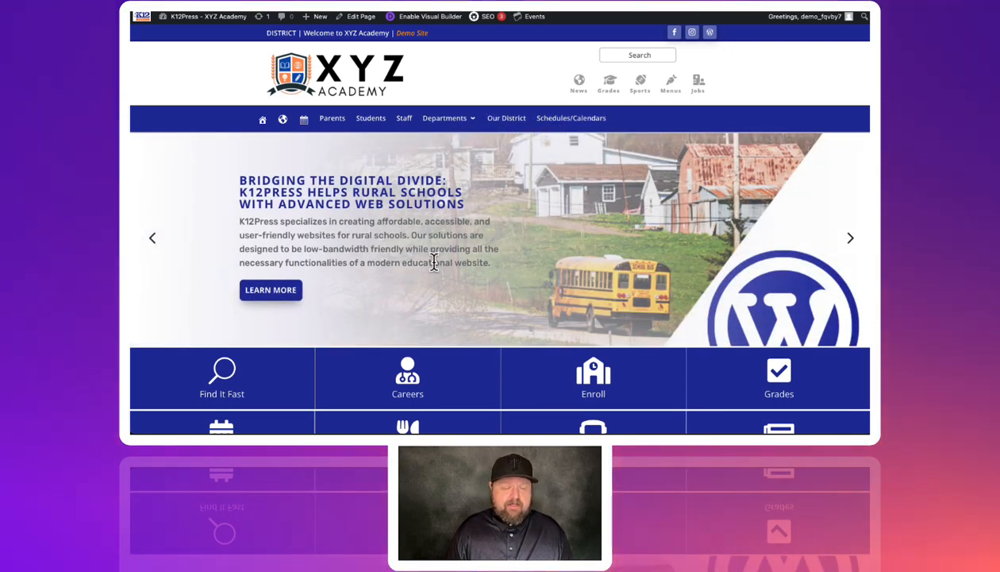
scroll(434, 262, down, 1)
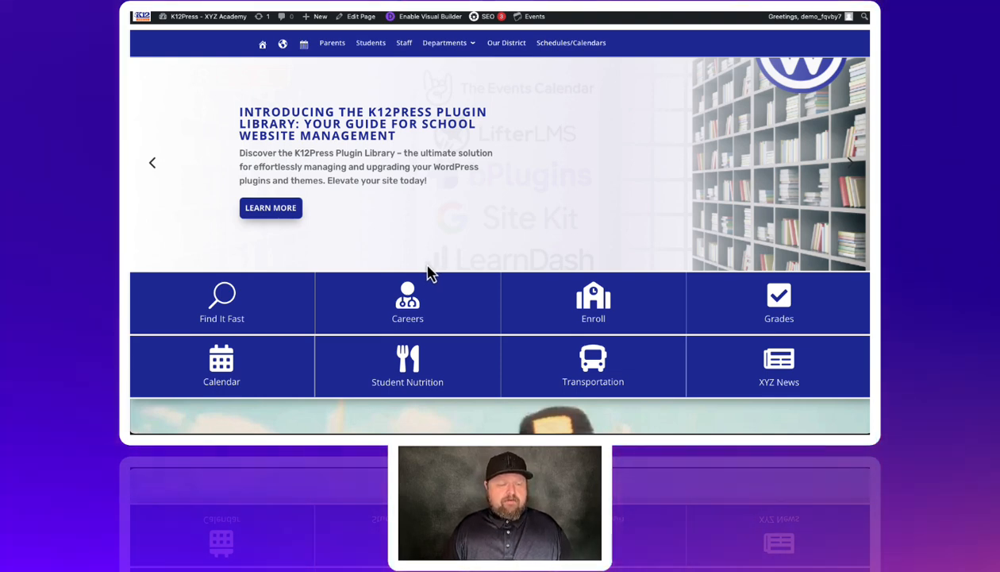
scroll(380, 254, down, 1)
scroll(379, 254, up, 3)
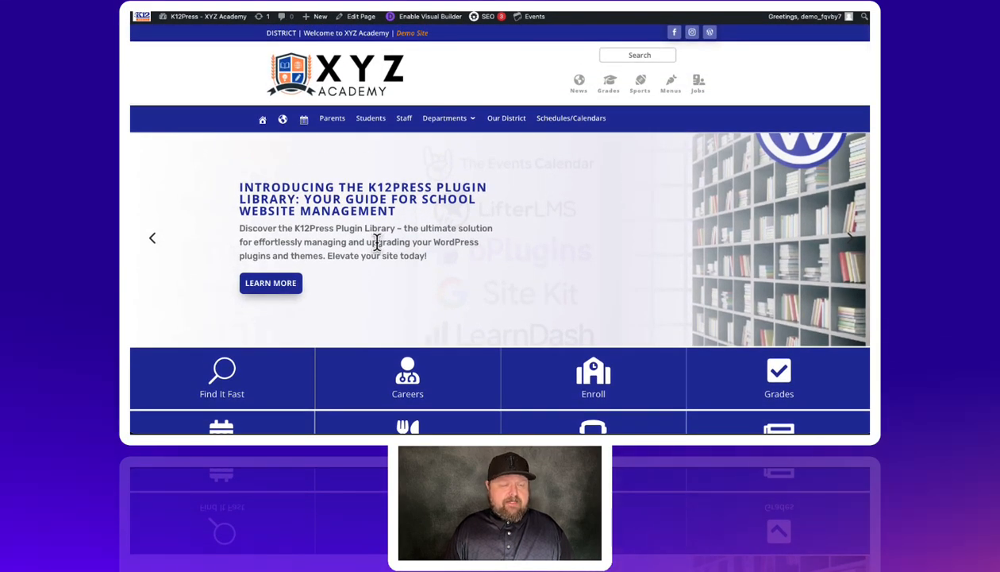
scroll(378, 241, down, 1)
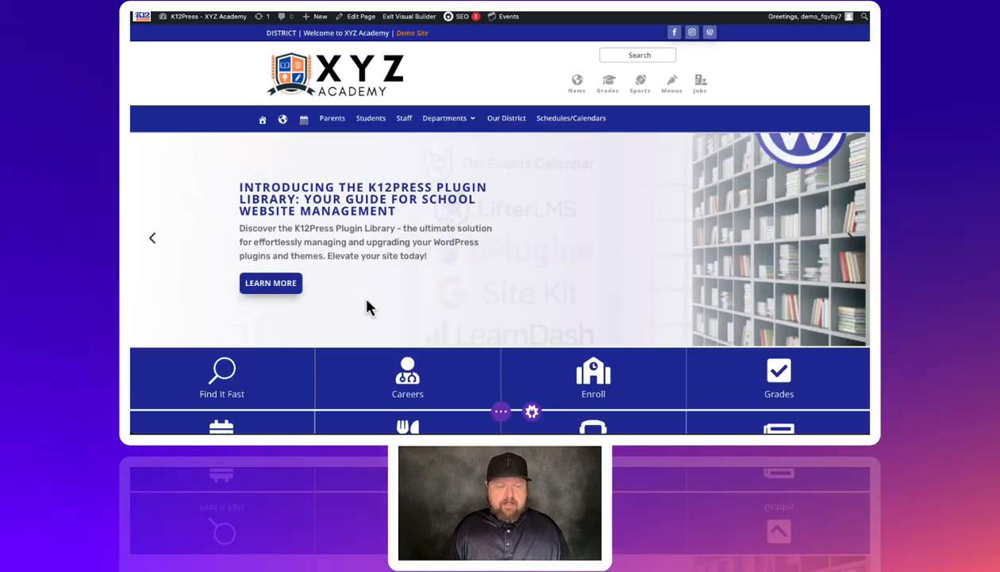
Give the Find It Fast blurb's title a separate hover-state text reading "Find It NOW"
scroll(367, 307, down, 1)
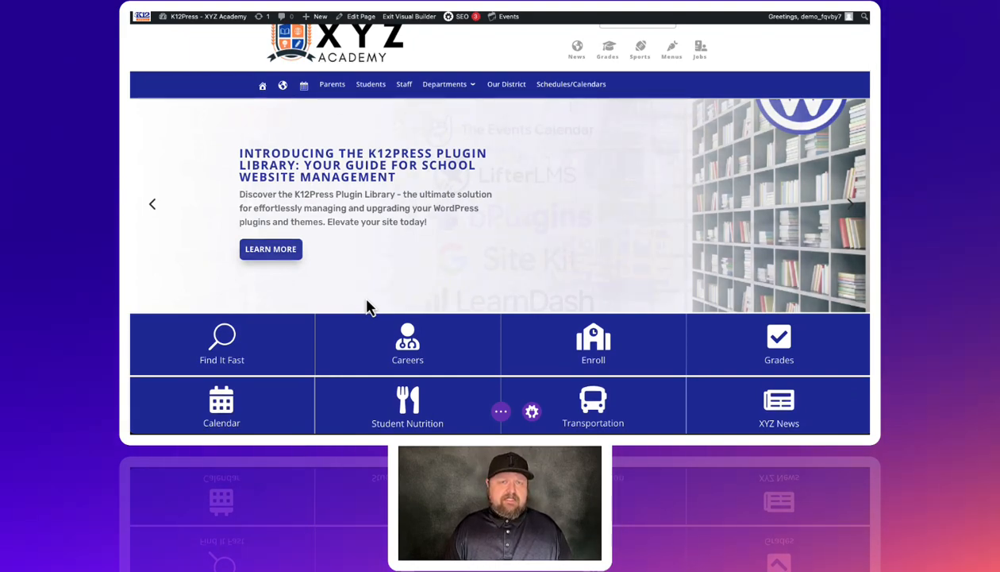
scroll(368, 306, down, 1)
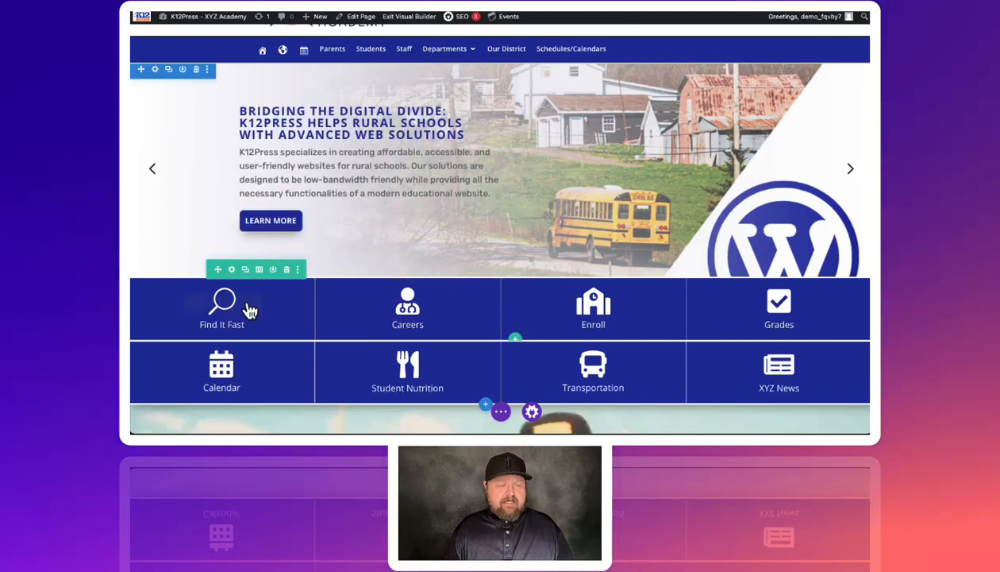
mouse_move(242, 302)
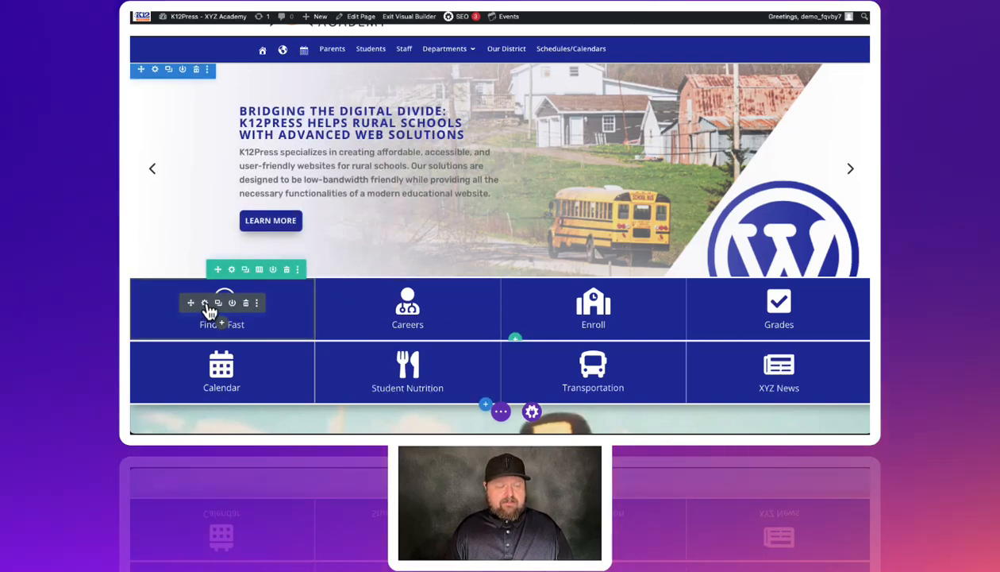
click(205, 306)
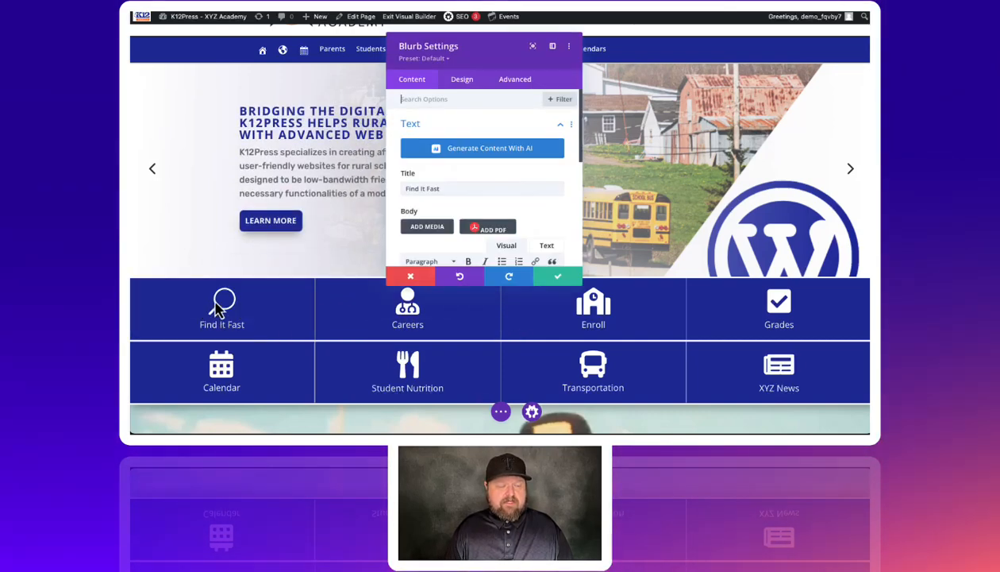
scroll(472, 195, down, 1)
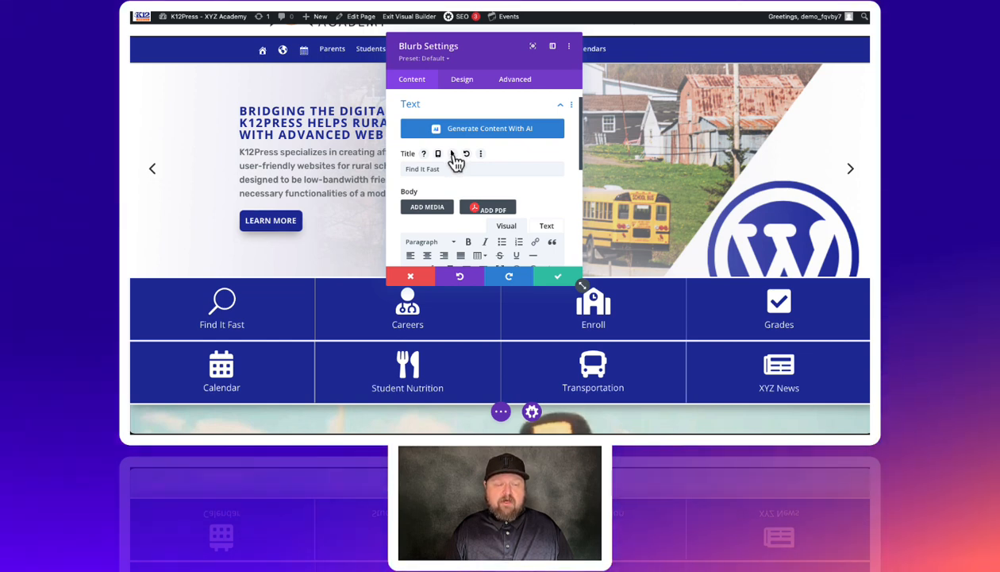
click(452, 155)
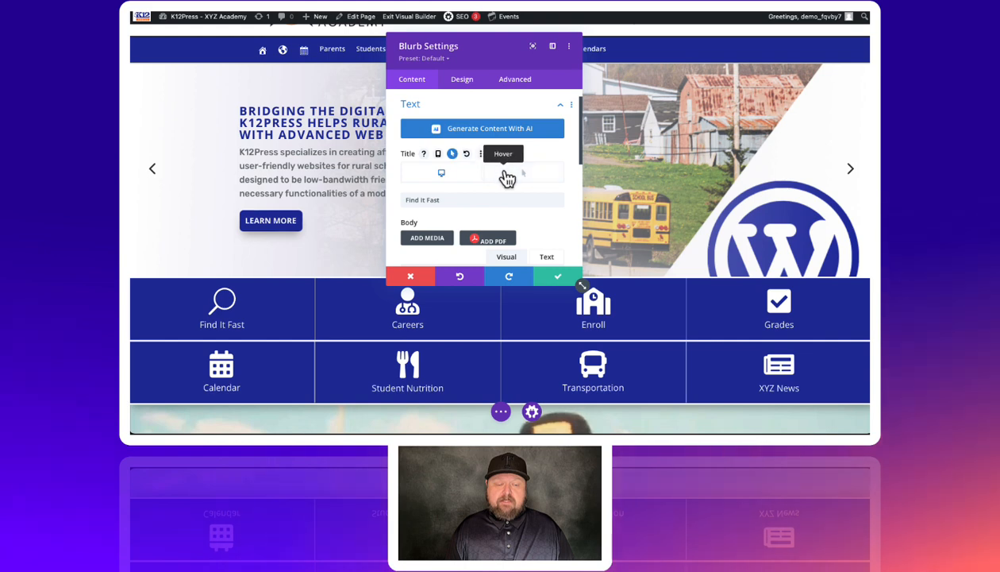
click(506, 177)
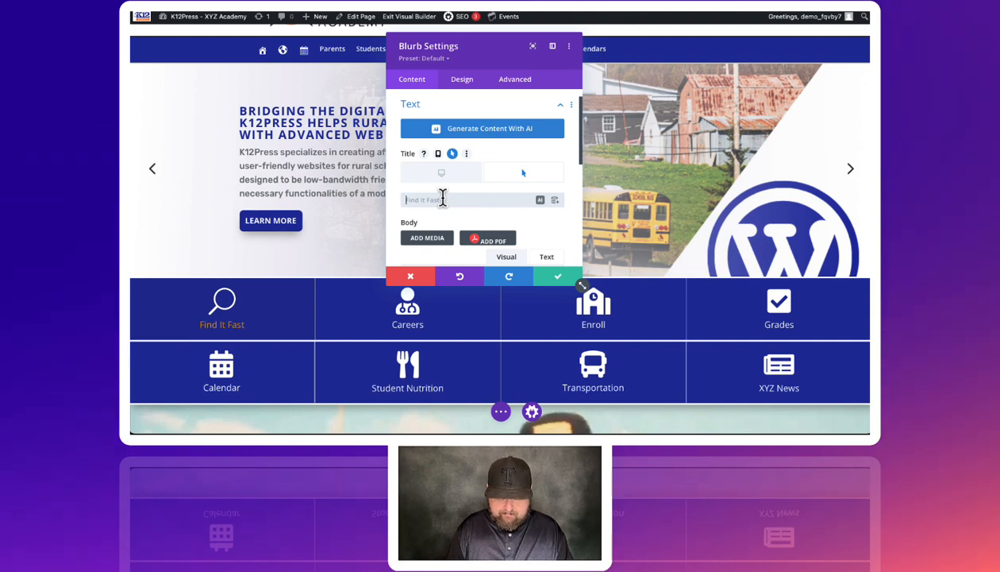
text(Find I)
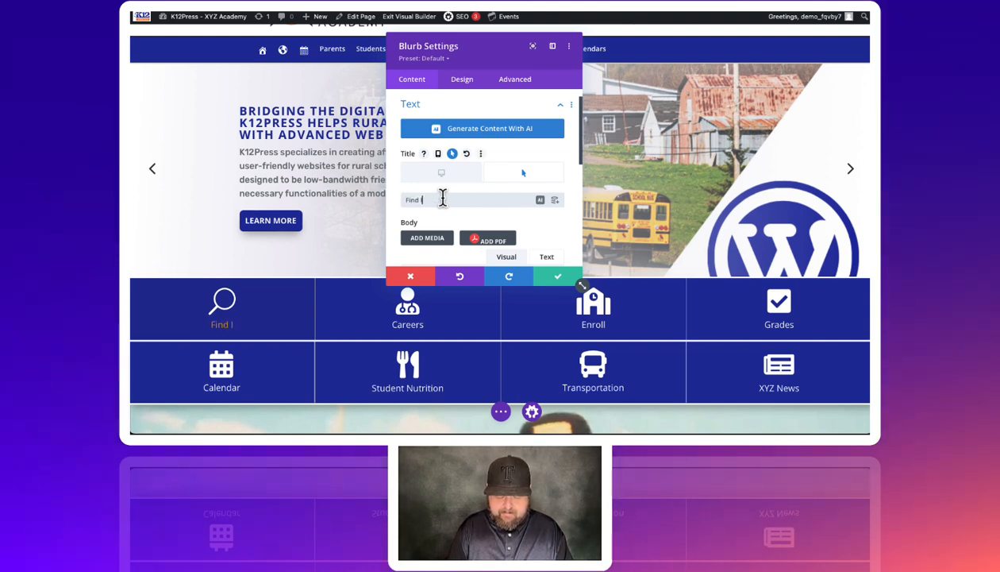
text(t NOW)
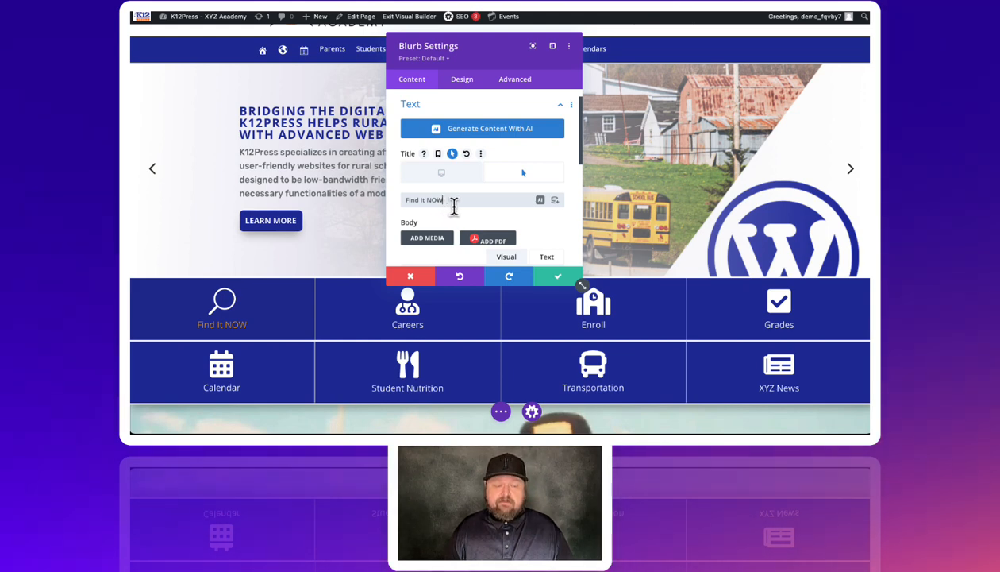
Compare the Find It Fast blurb's title text colour between the desktop and hover states
scroll(455, 208, down, 1)
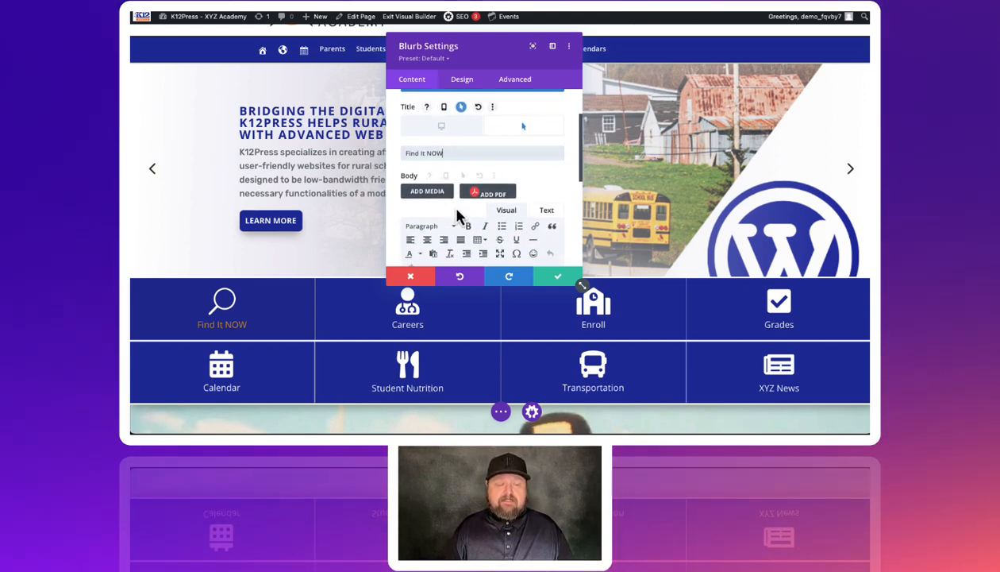
scroll(456, 211, down, 2)
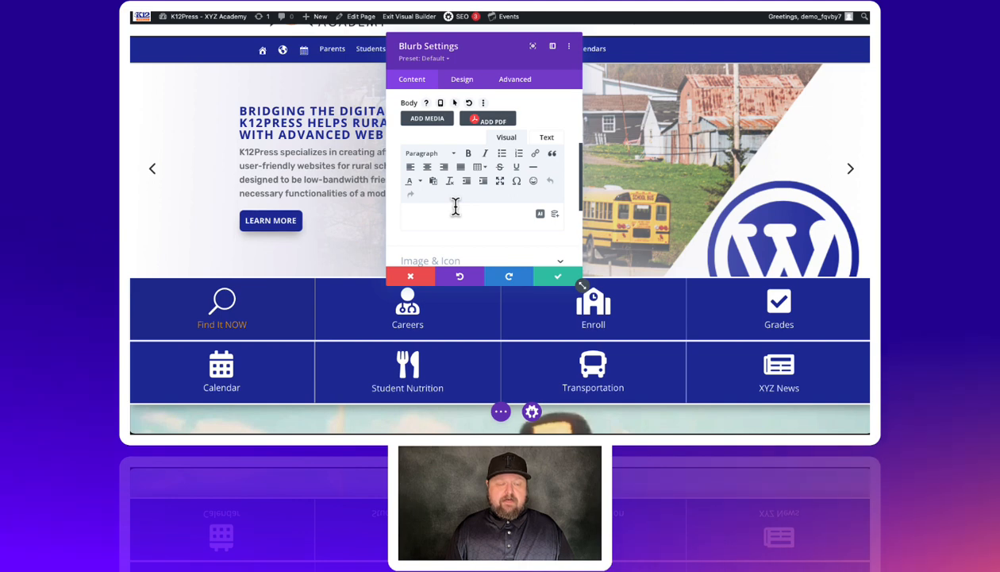
click(462, 81)
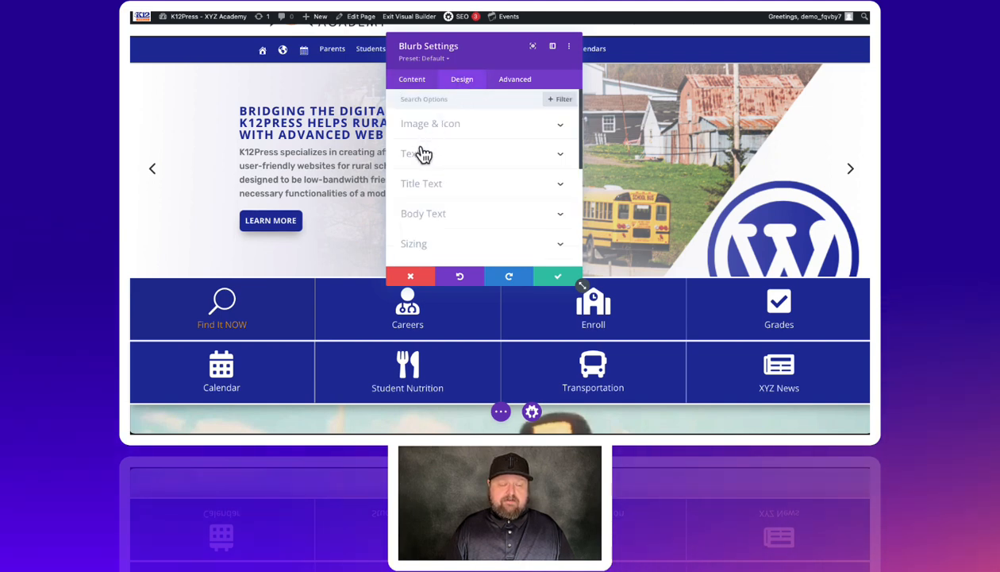
click(422, 186)
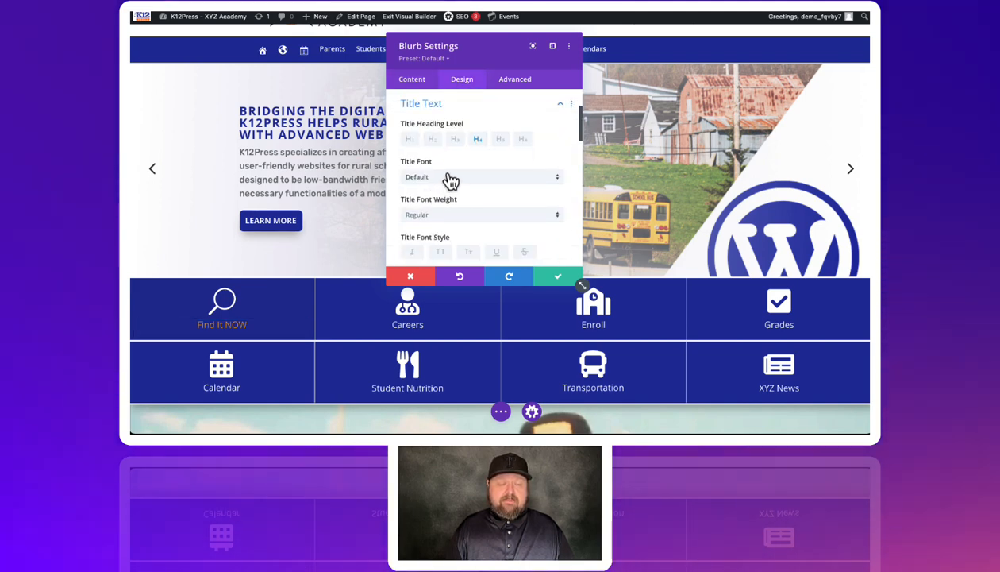
scroll(450, 181, down, 3)
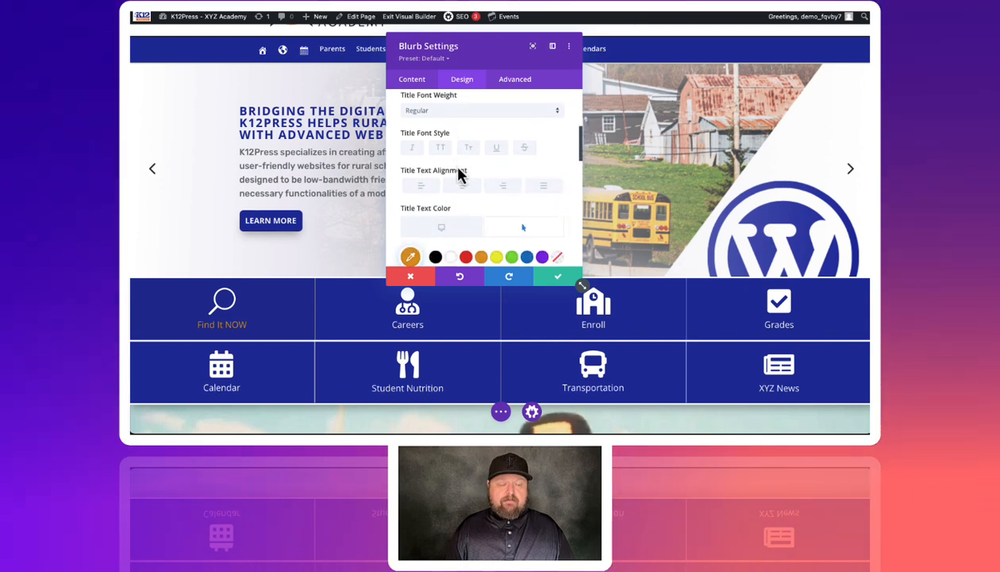
scroll(457, 170, down, 2)
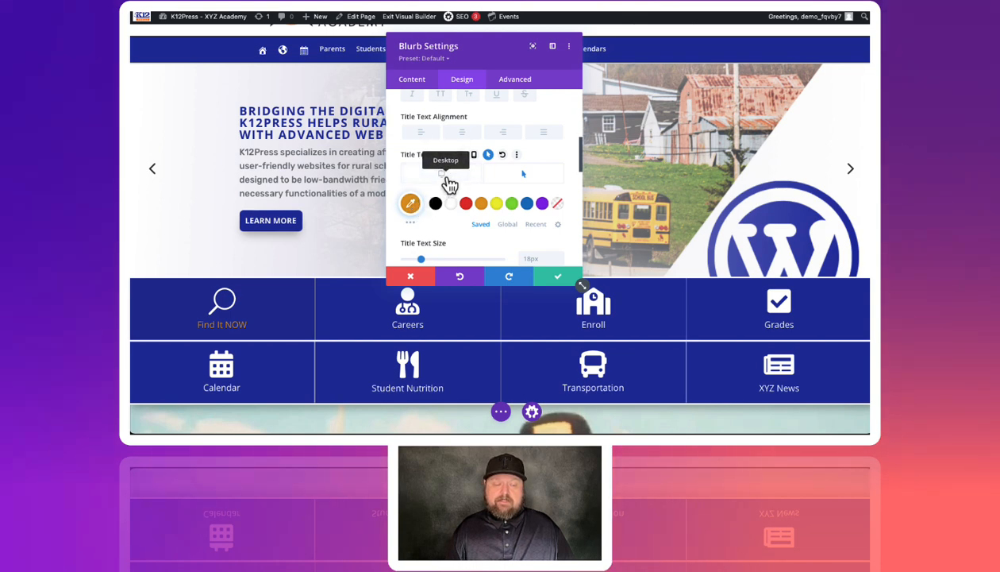
click(446, 178)
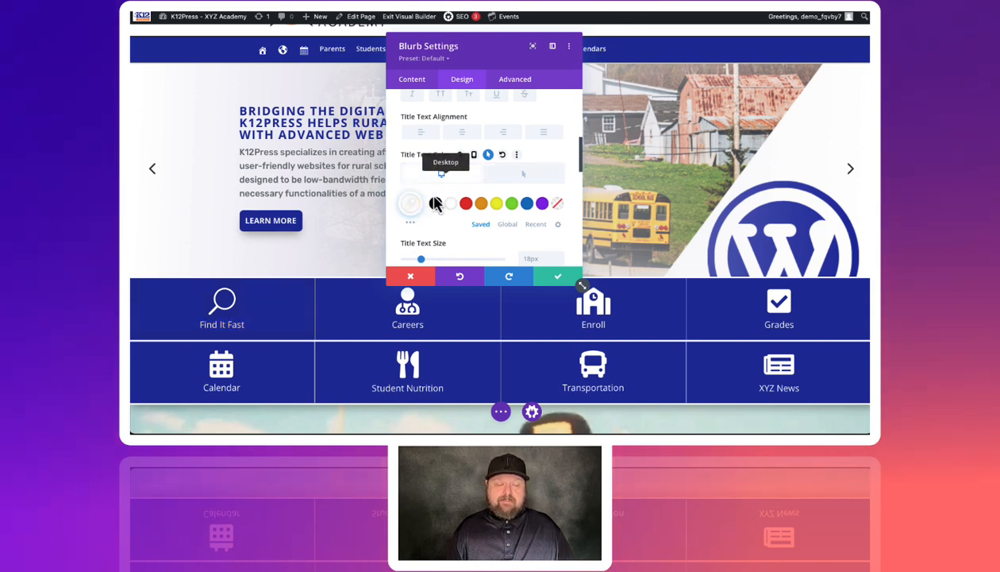
click(523, 180)
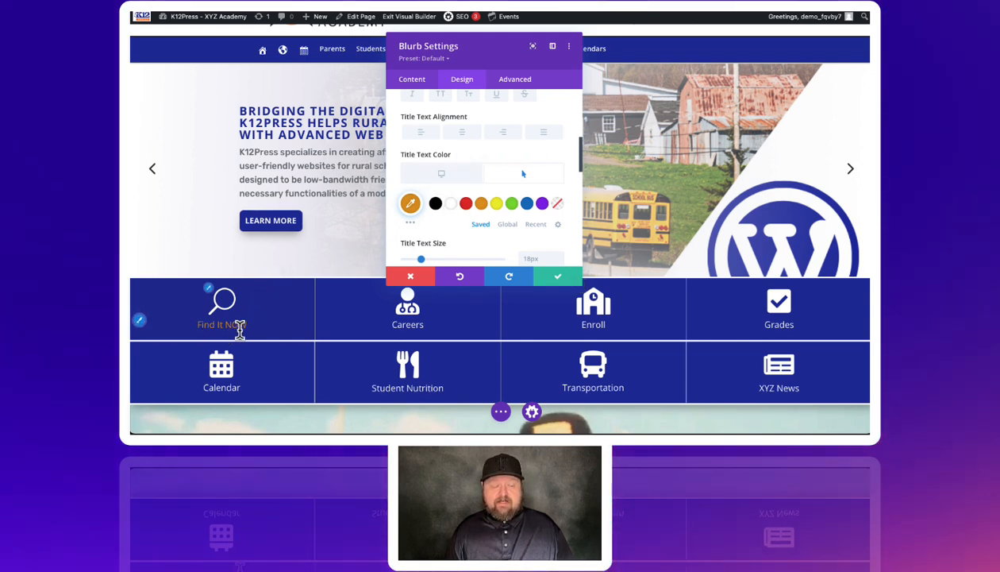
click(209, 326)
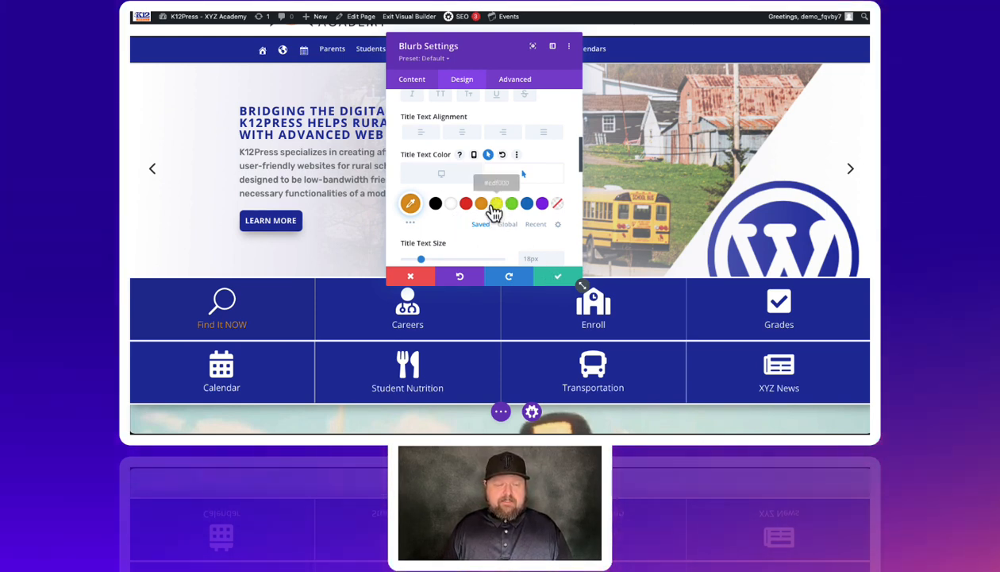
Remove the hover-state variant from the Find It Fast blurb's title text and save the blurb settings
scroll(494, 214, up, 5)
click(413, 80)
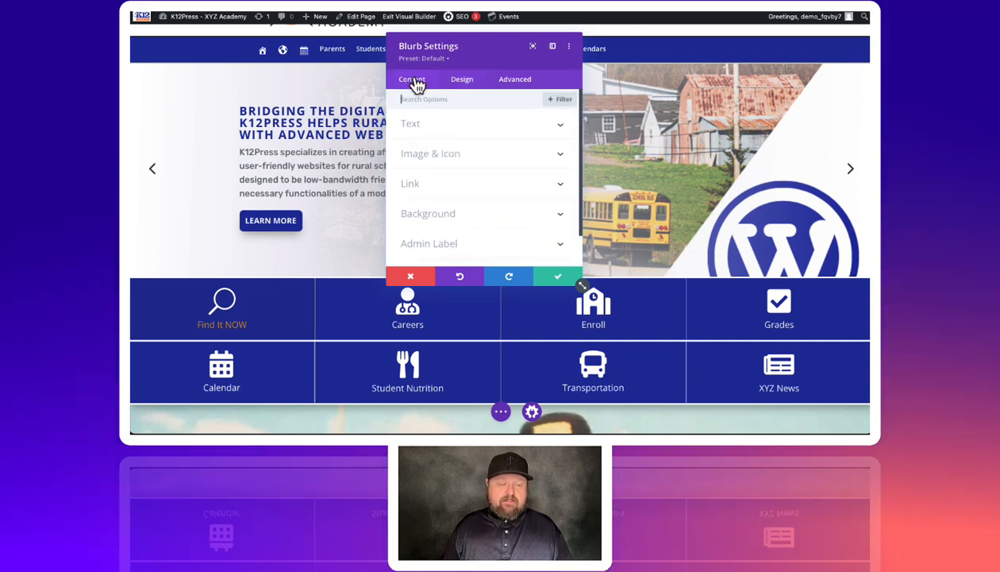
click(419, 127)
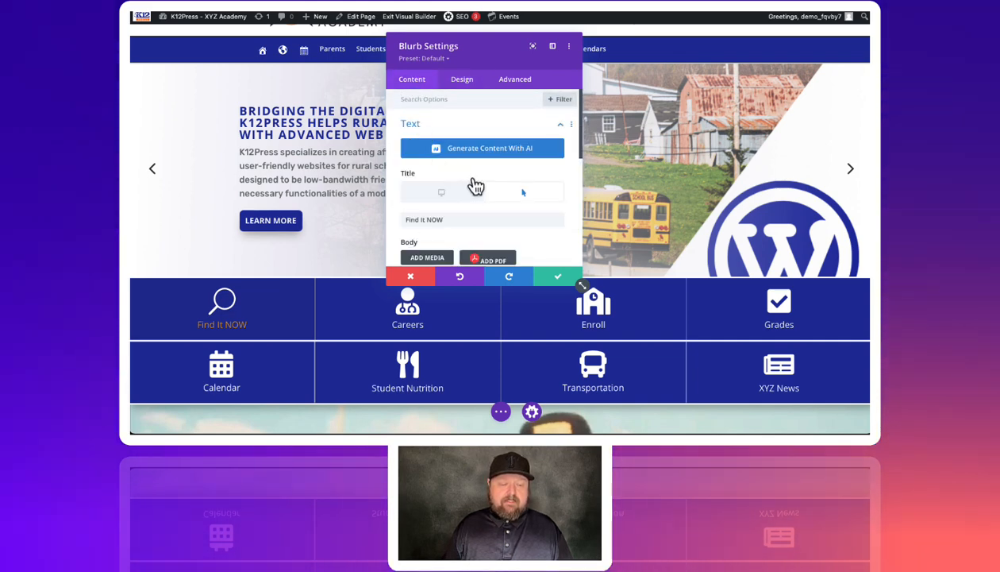
scroll(471, 187, down, 1)
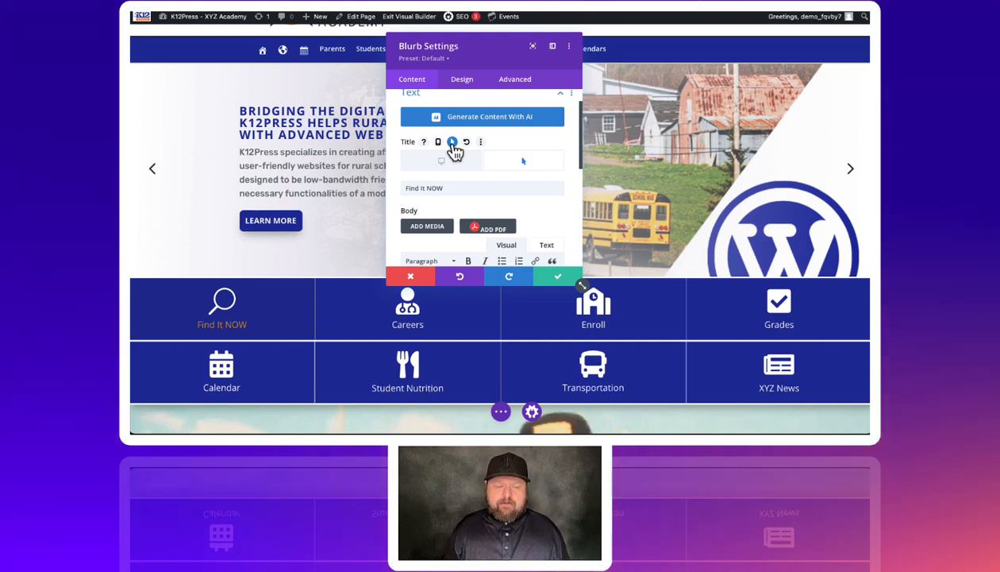
click(453, 143)
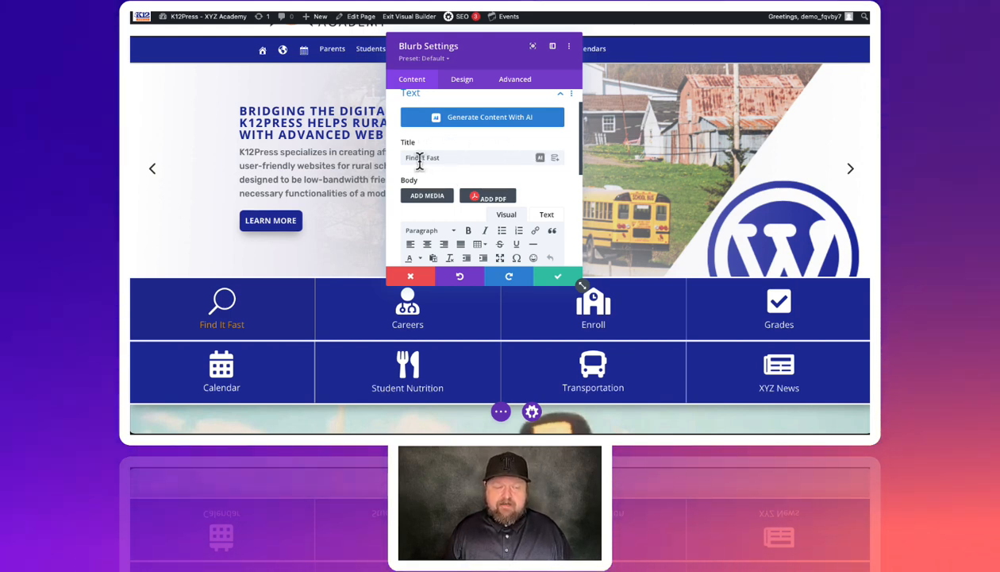
click(540, 277)
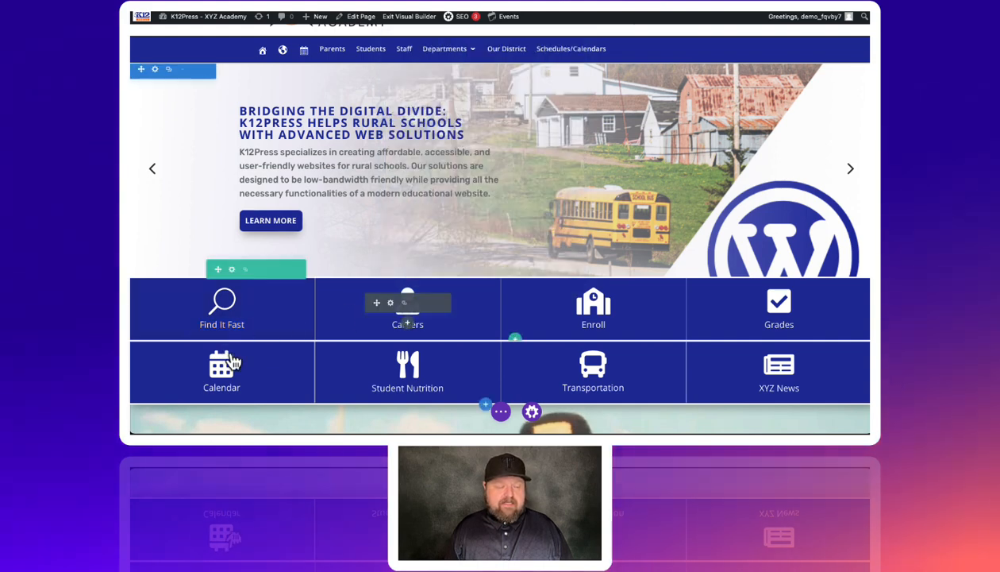
Inspect the Calendar blurb's title text colour for the hover state and close its settings
click(204, 348)
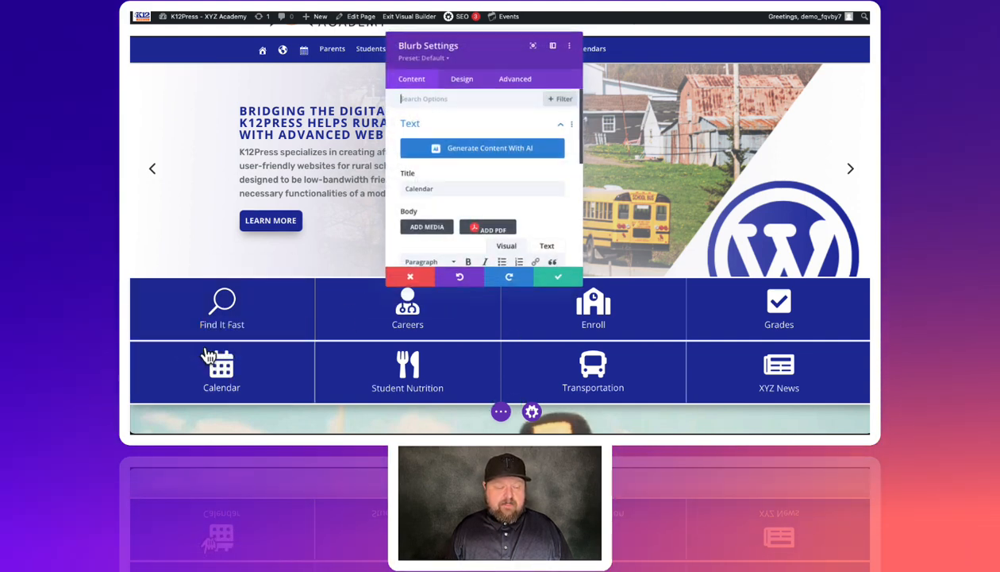
click(462, 79)
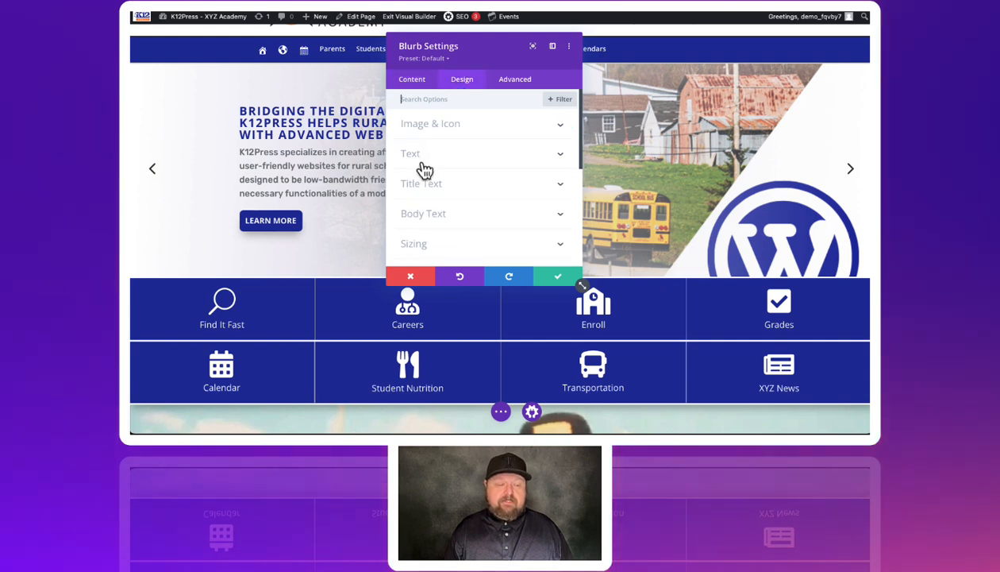
click(420, 193)
scroll(453, 193, down, 4)
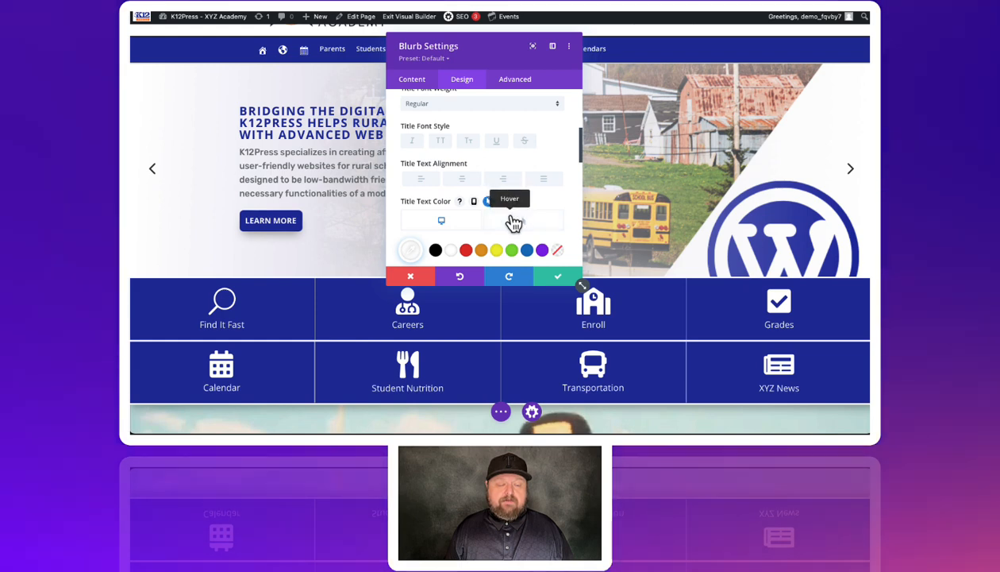
click(514, 224)
click(483, 216)
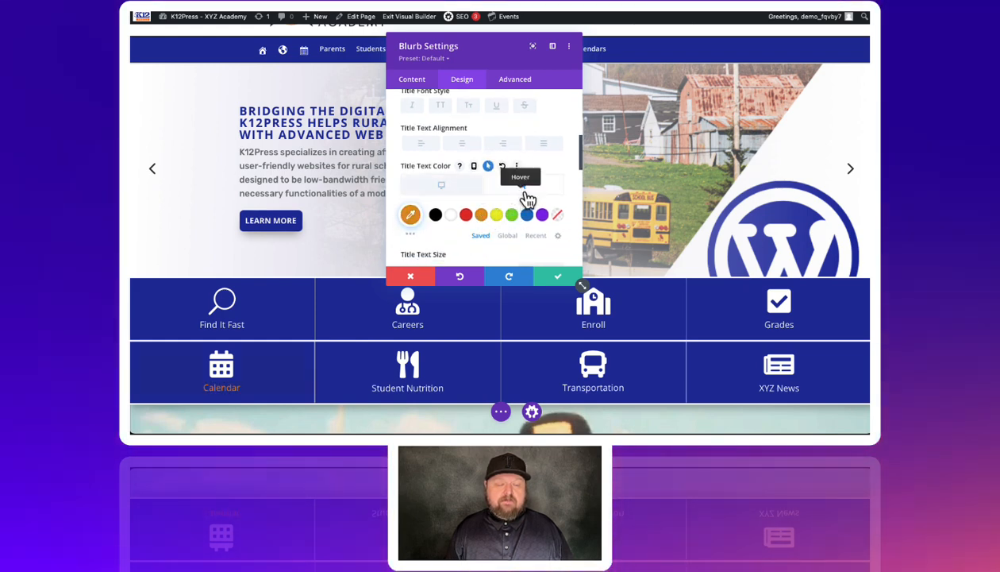
click(551, 278)
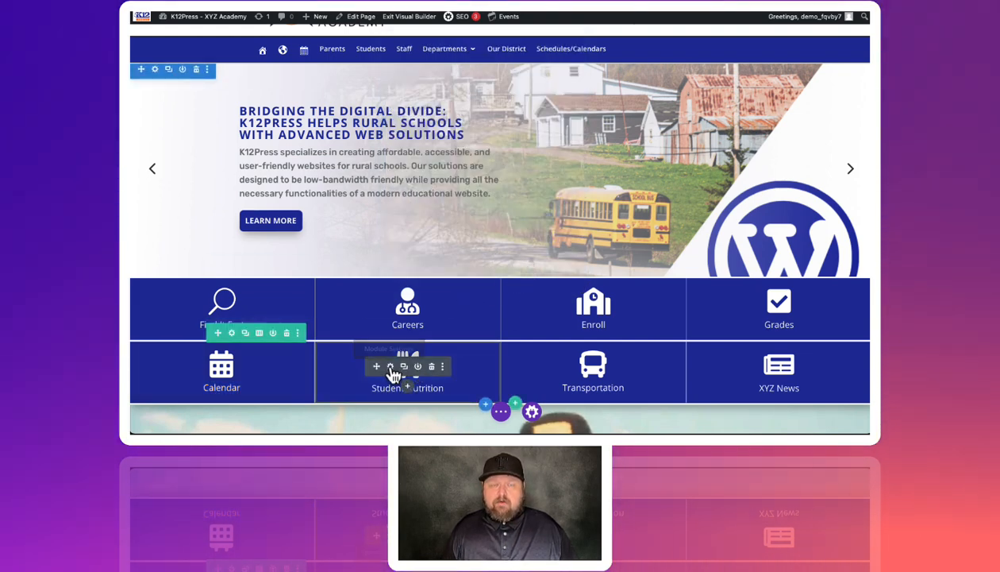
Set the Student Nutrition blurb's title text colour for the hover state to the orange swatch #e09900
click(389, 367)
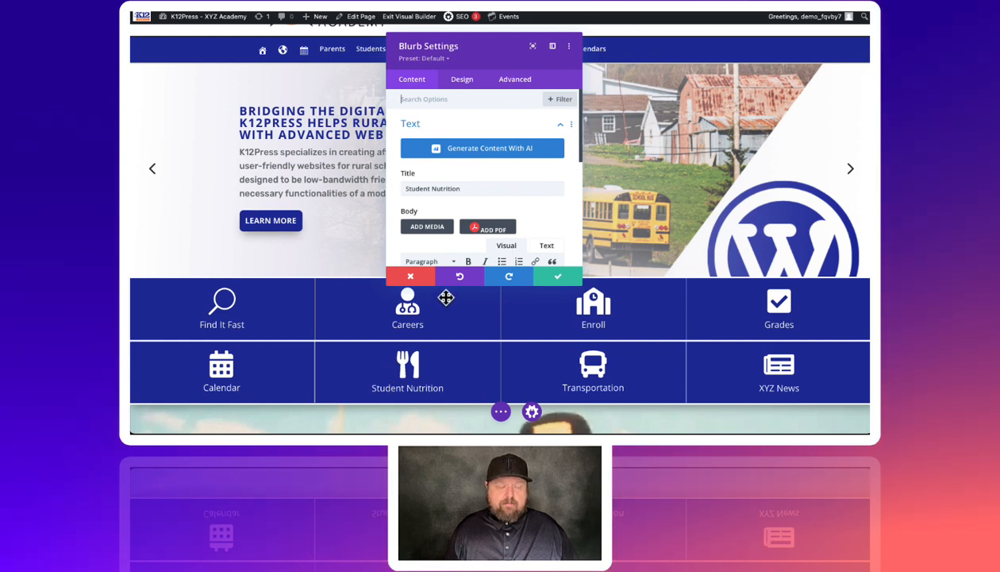
scroll(479, 229, down, 3)
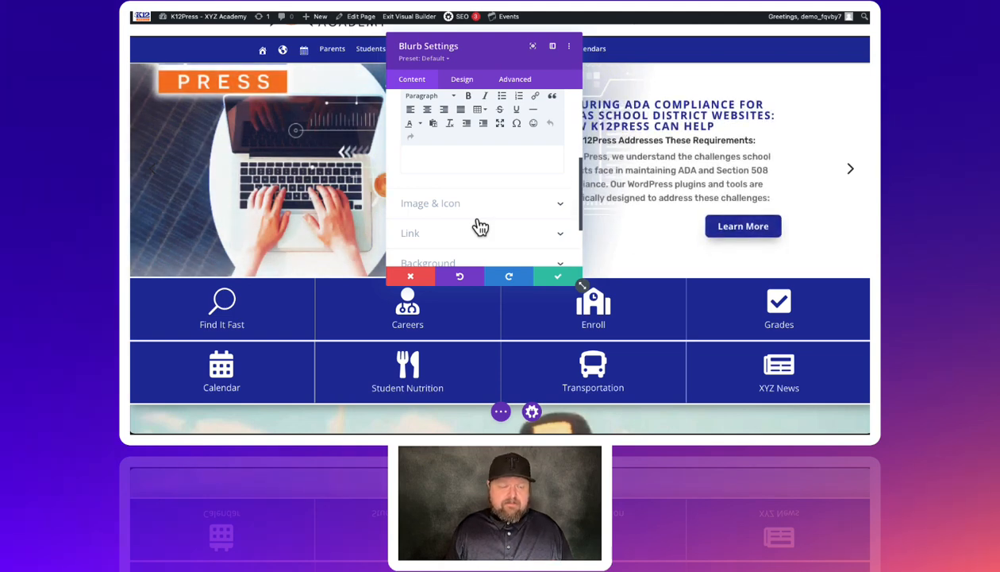
scroll(480, 228, down, 2)
scroll(480, 228, up, 2)
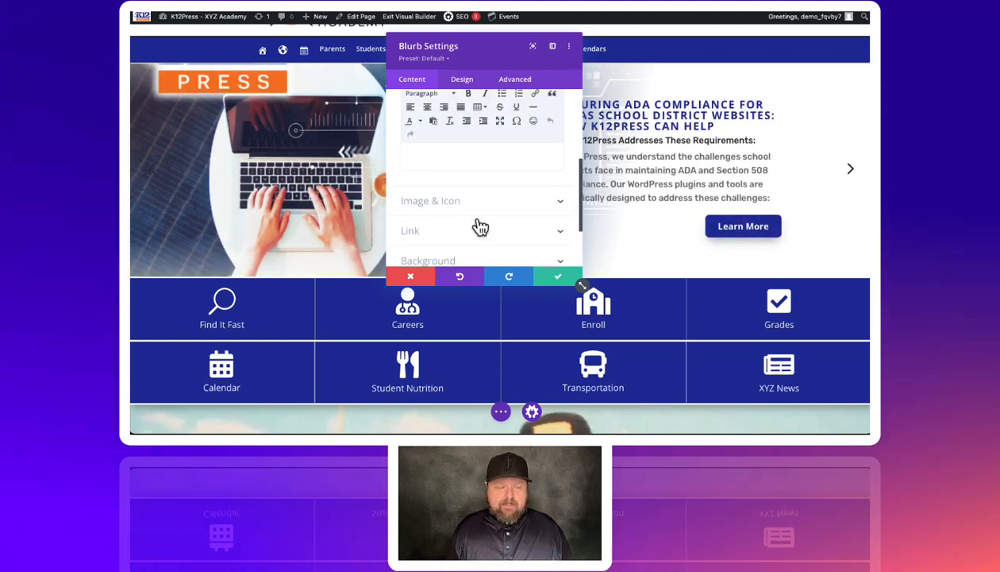
scroll(480, 228, up, 5)
click(462, 80)
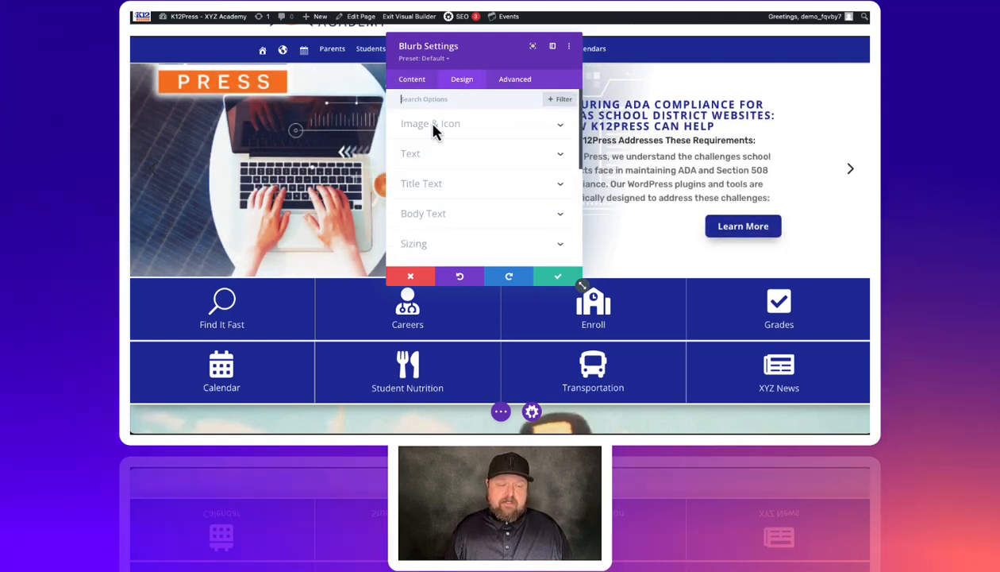
click(433, 186)
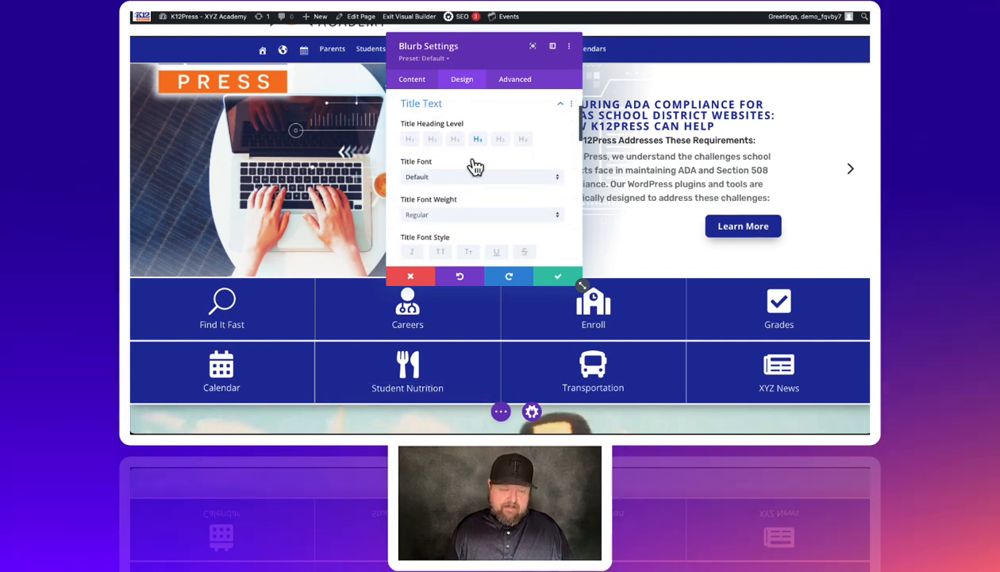
scroll(467, 196, down, 3)
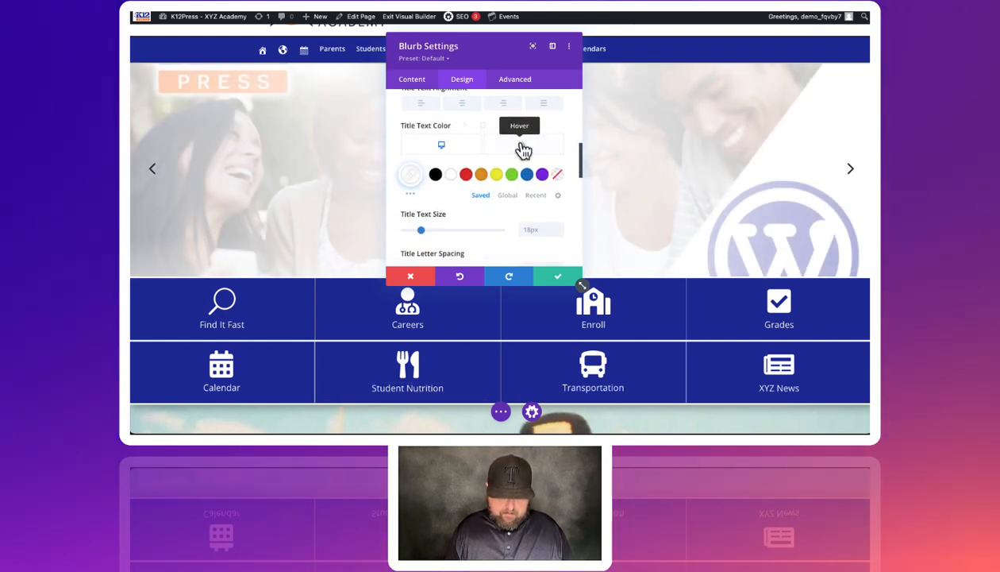
click(482, 175)
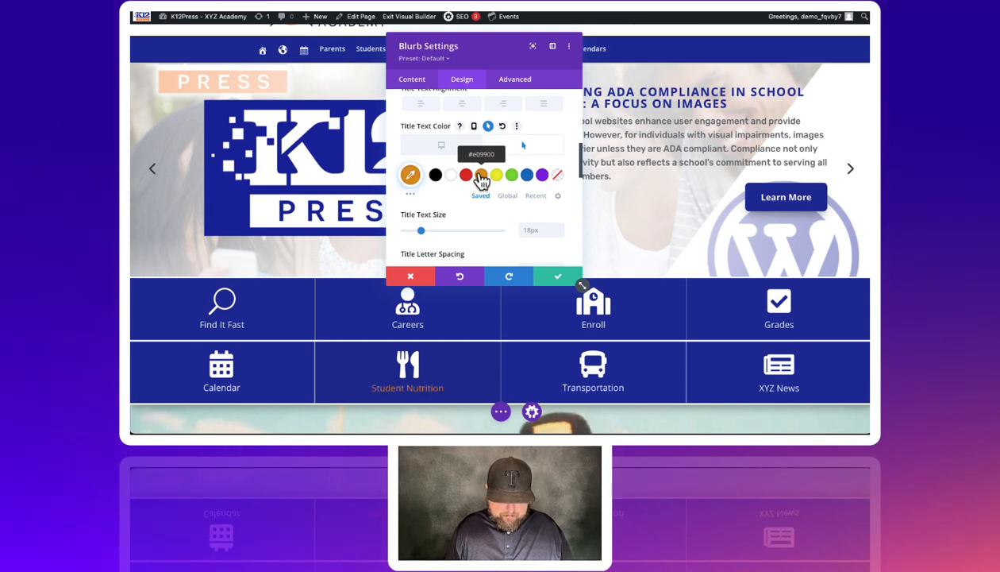
Set the Student Nutrition blurb's bottom padding for the hover state to 16px and save the blurb settings
scroll(474, 220, down, 5)
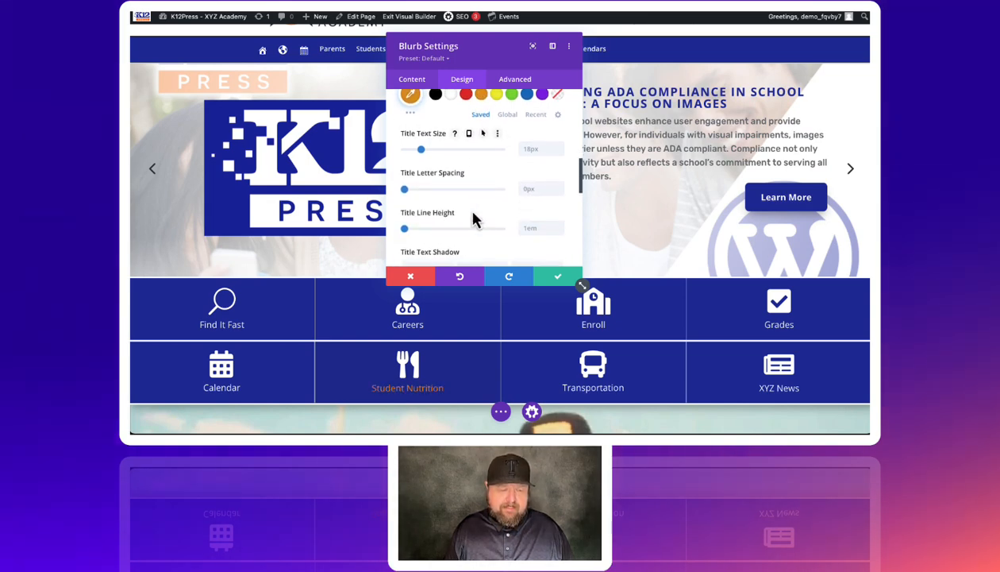
scroll(474, 220, down, 2)
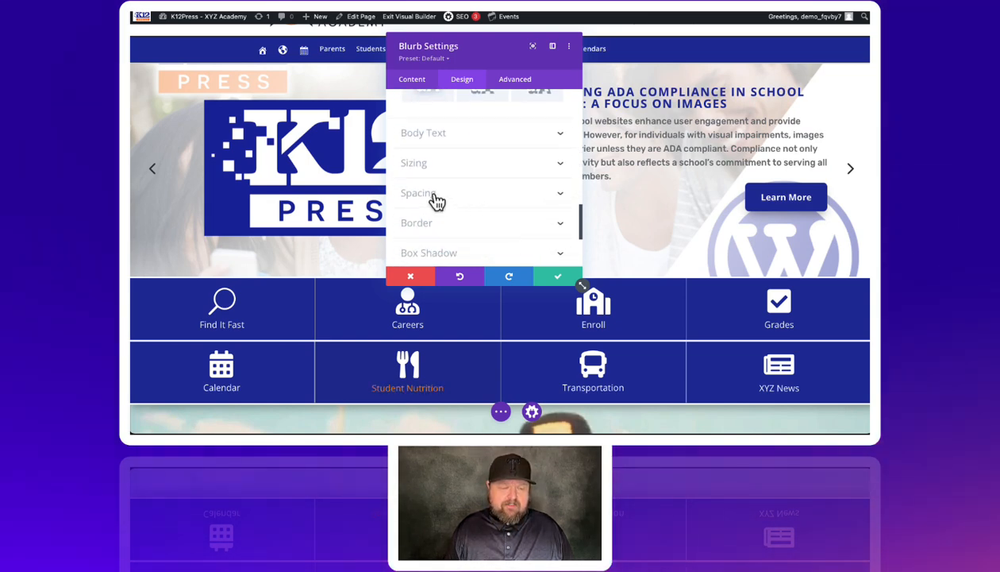
click(437, 199)
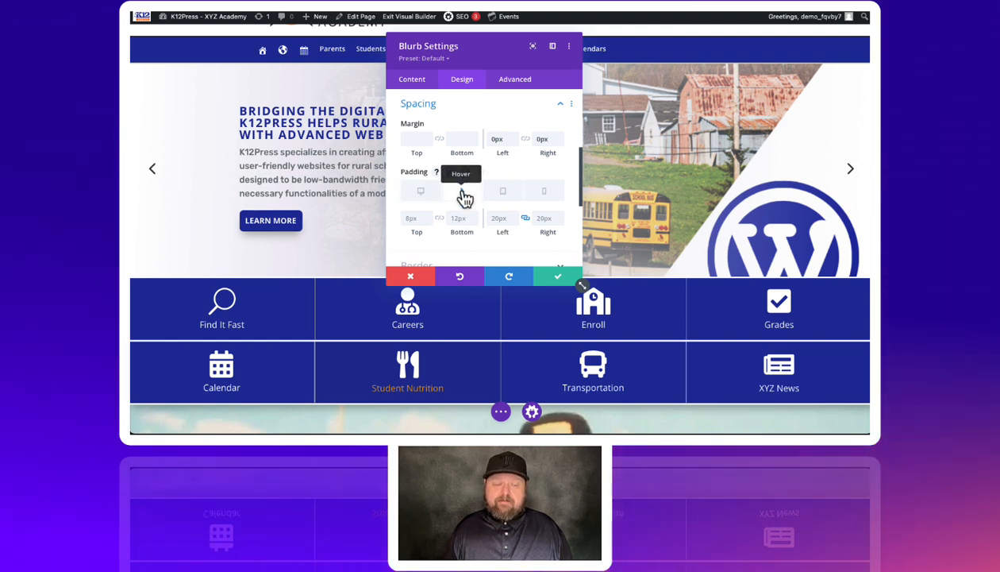
scroll(462, 205, down, 1)
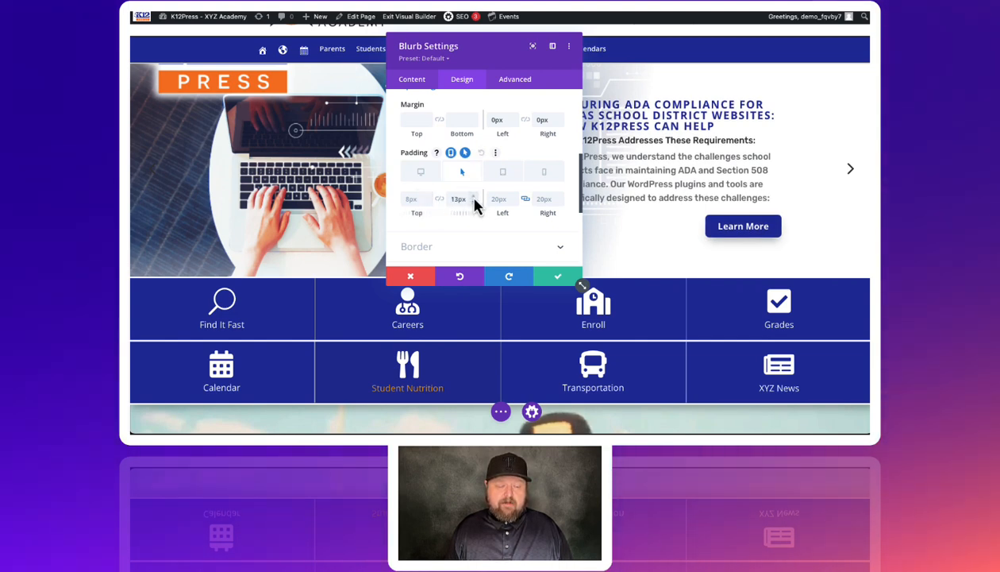
click(474, 198)
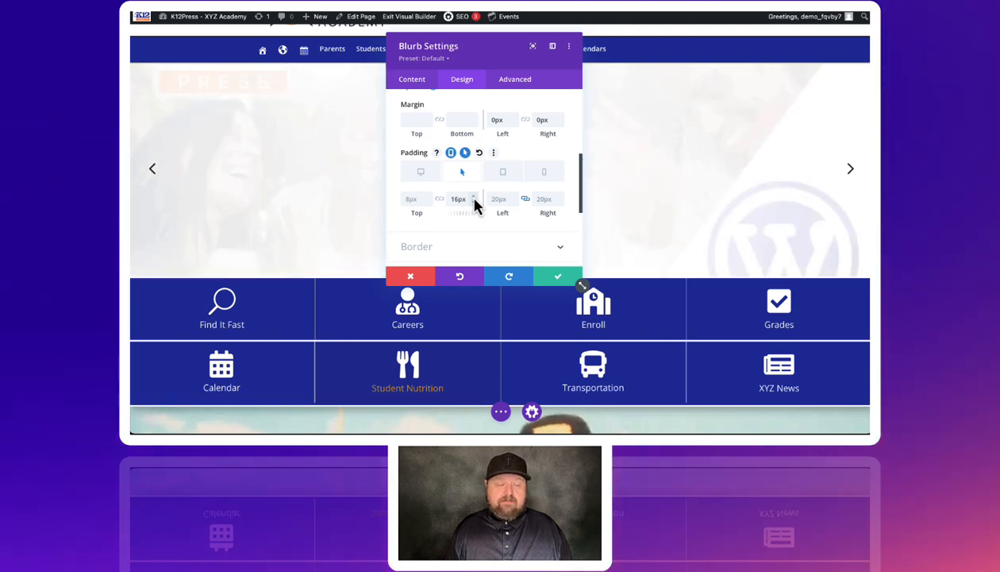
click(564, 279)
Save the page and view the quick-link blurbs outside the visual builder
click(504, 412)
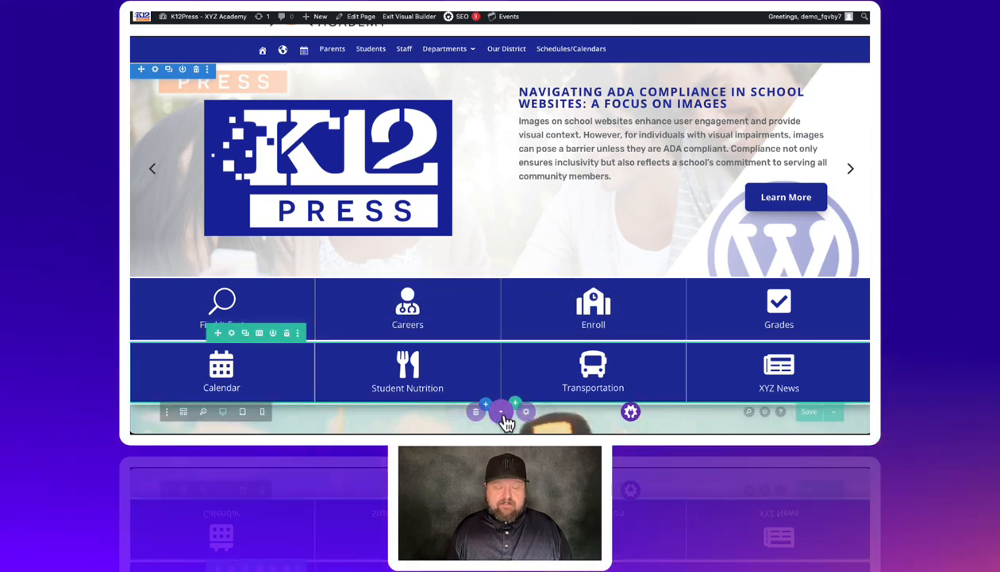
click(823, 413)
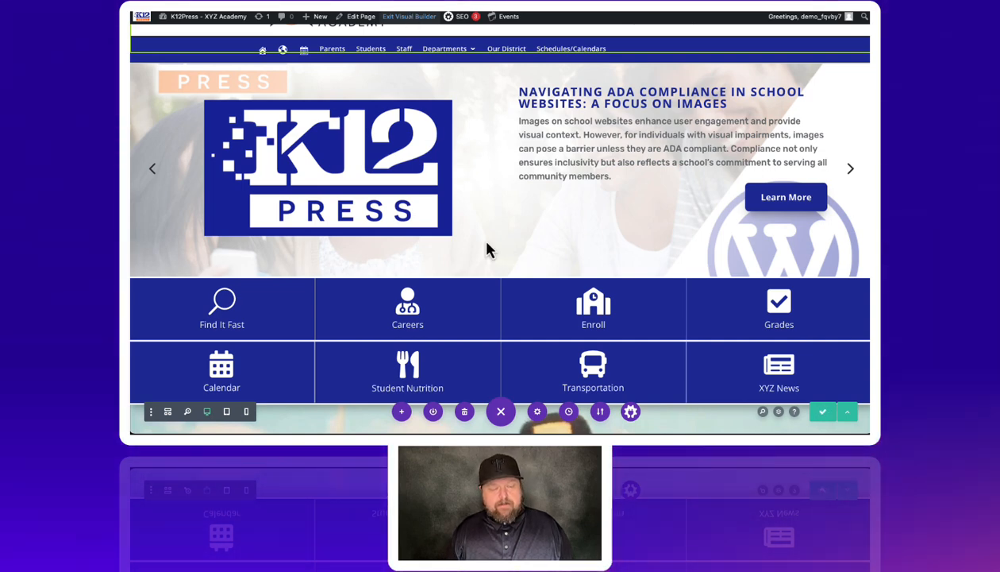
scroll(477, 234, down, 3)
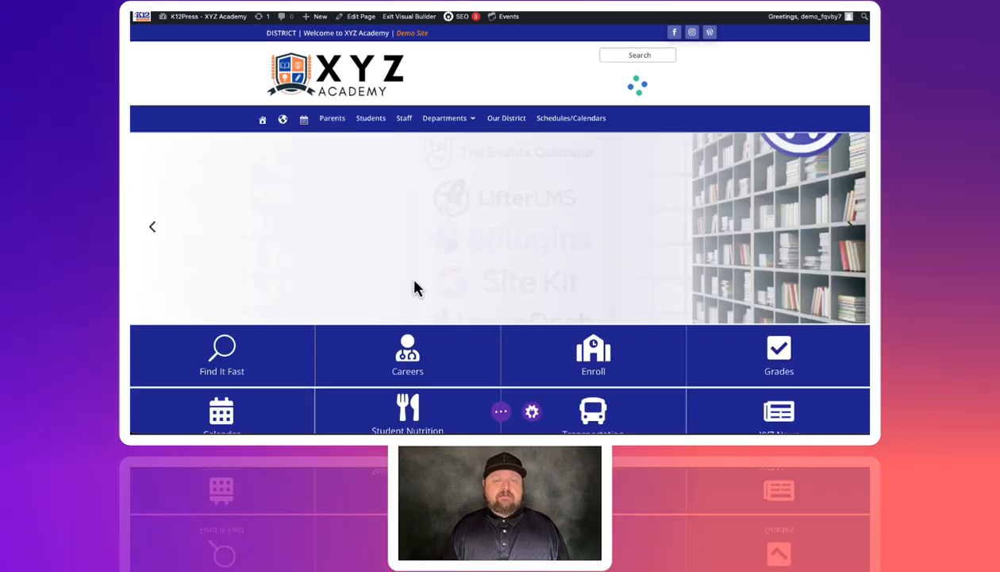
Enable a hover-state variant for the Student Nutrition blurb's body text and switch to editing that hover version
scroll(414, 281, down, 1)
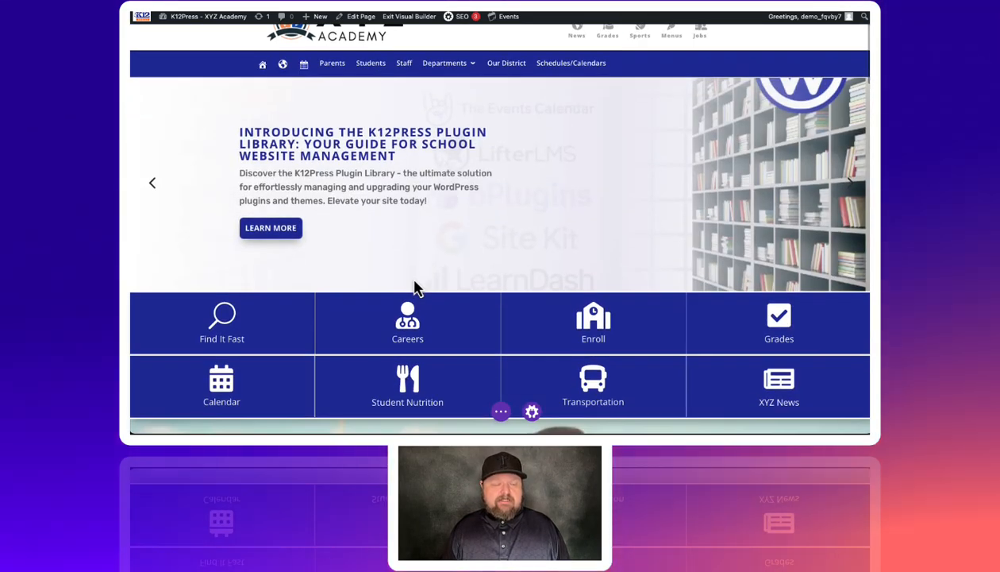
scroll(414, 281, down, 1)
mouse_move(414, 310)
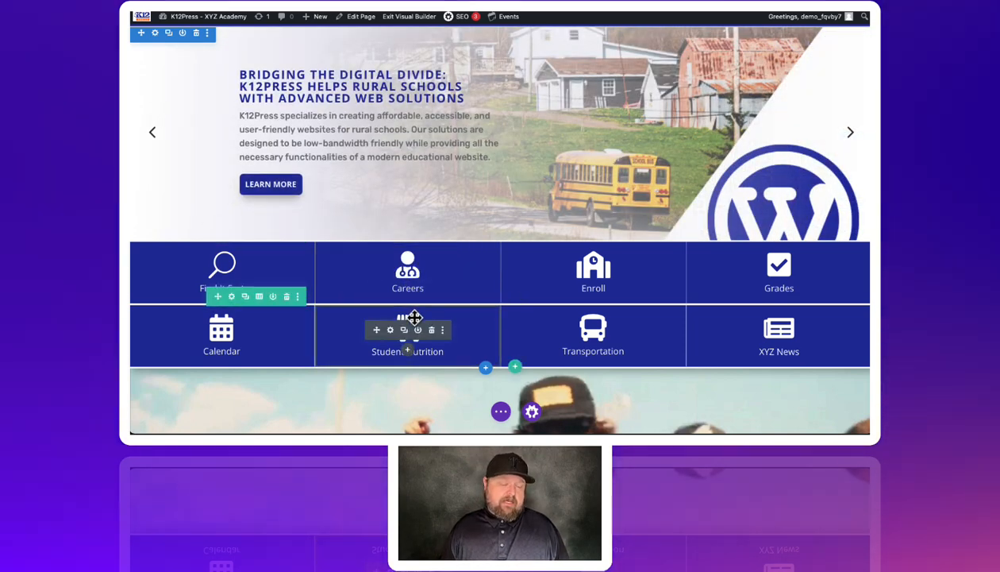
click(391, 330)
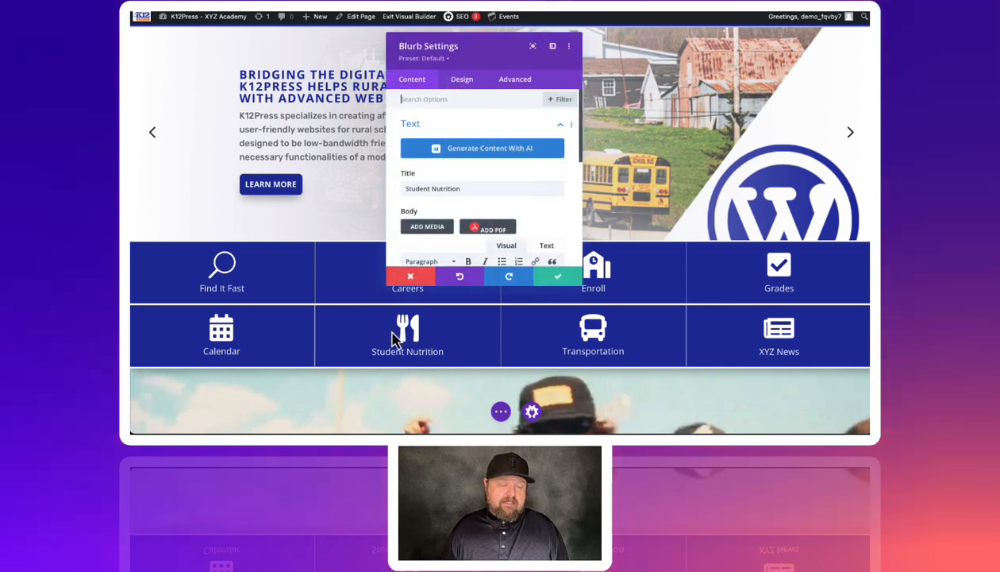
scroll(464, 166, down, 1)
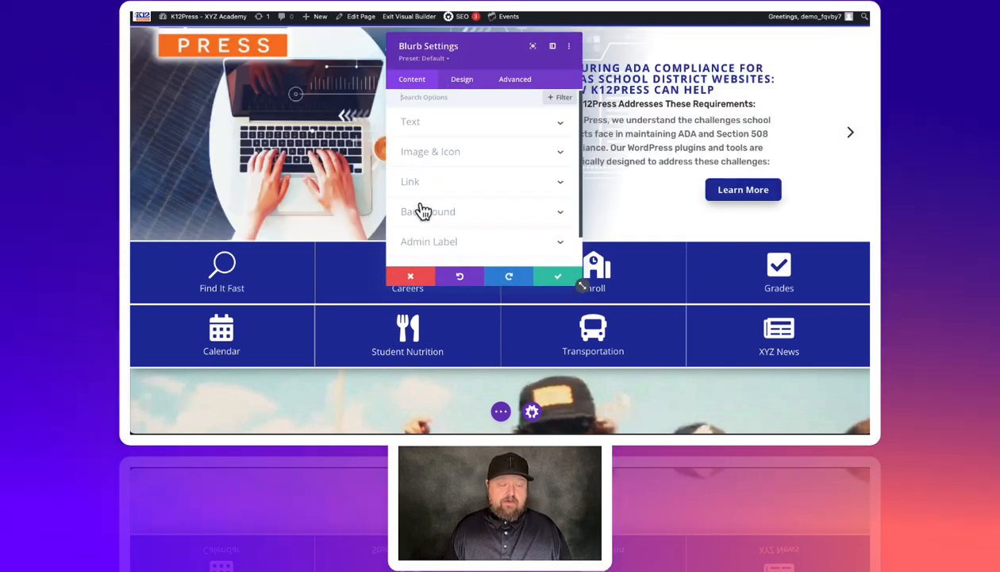
click(419, 123)
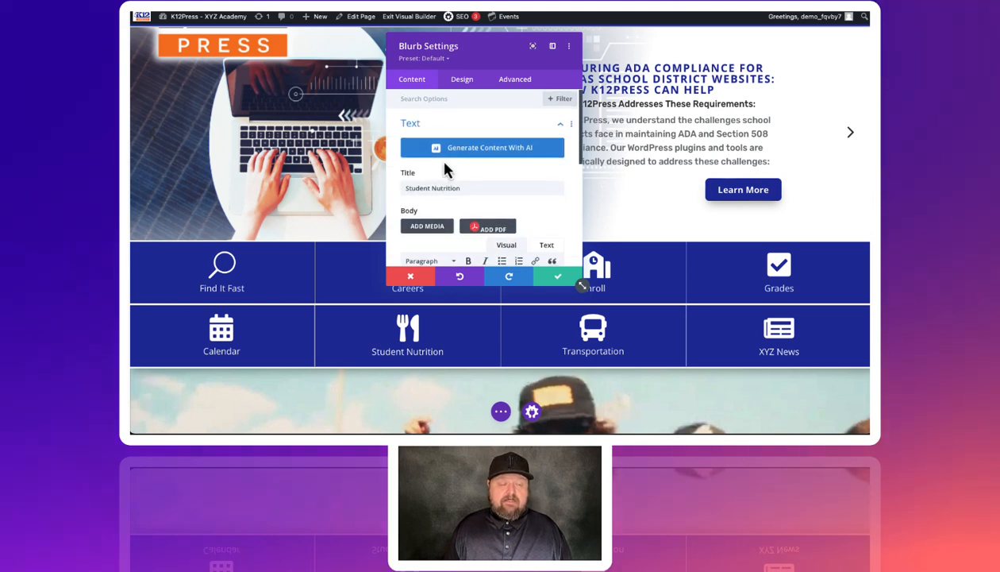
scroll(444, 163, down, 3)
scroll(461, 159, down, 1)
scroll(442, 123, up, 1)
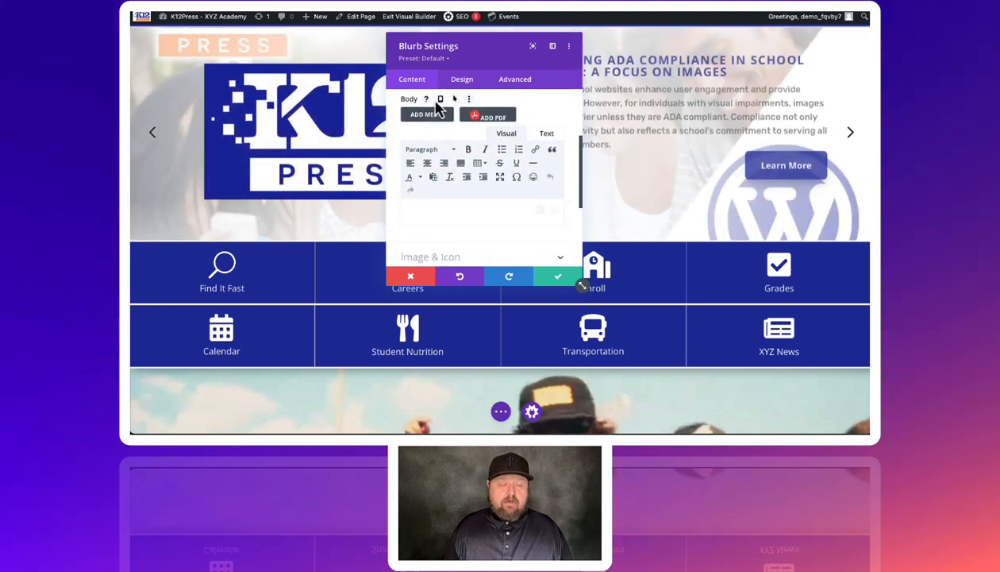
click(455, 100)
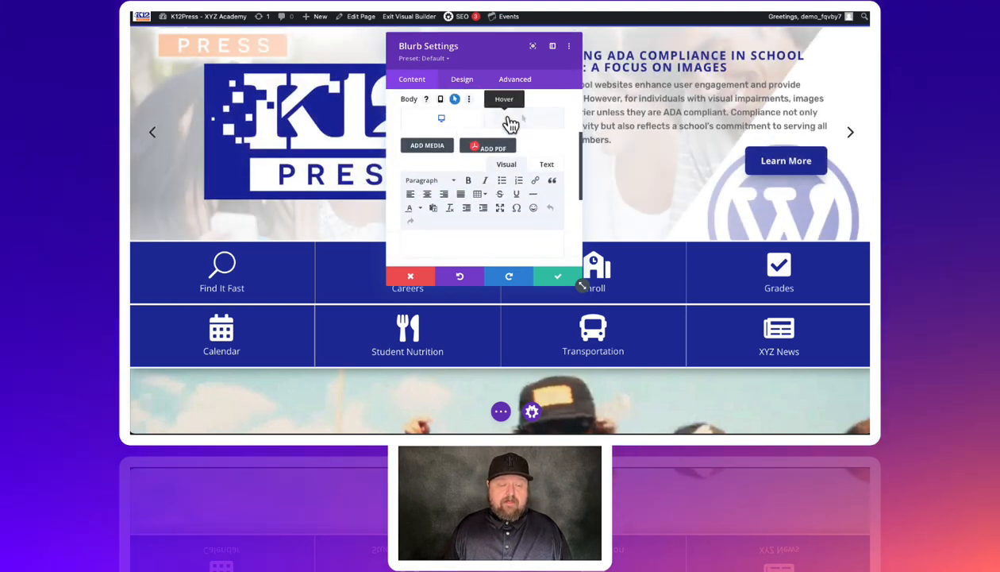
click(515, 124)
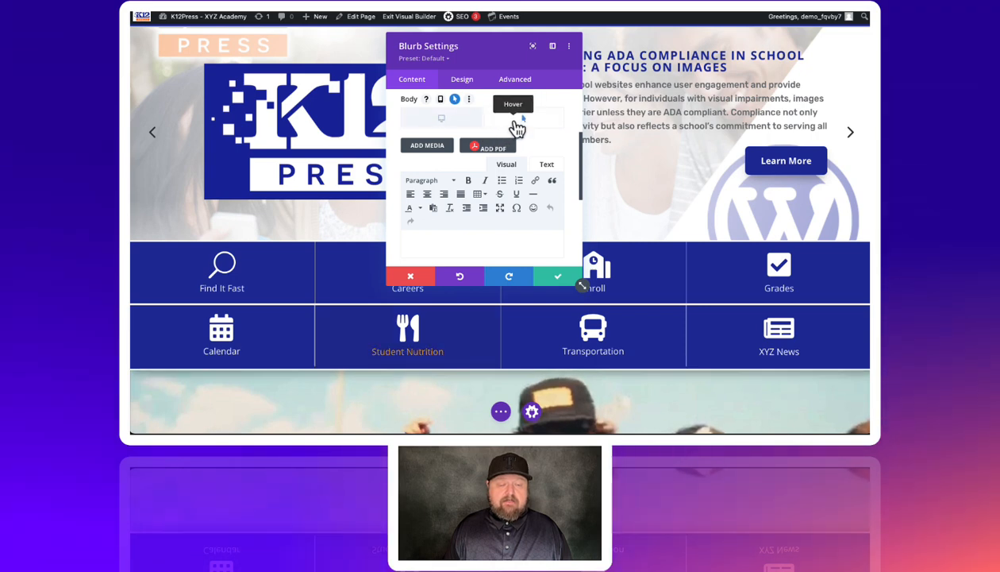
scroll(460, 182, down, 1)
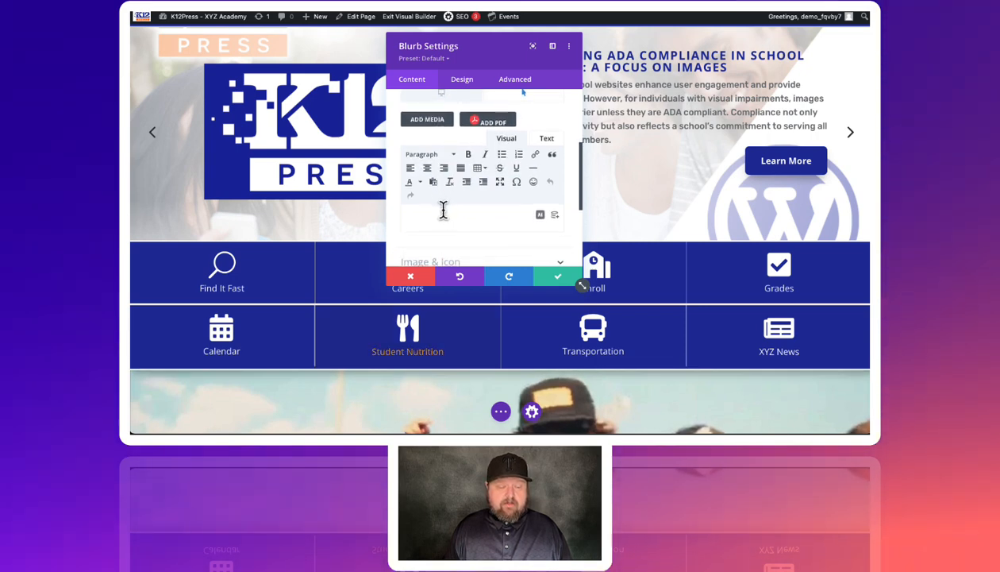
text(dfgdfgd)
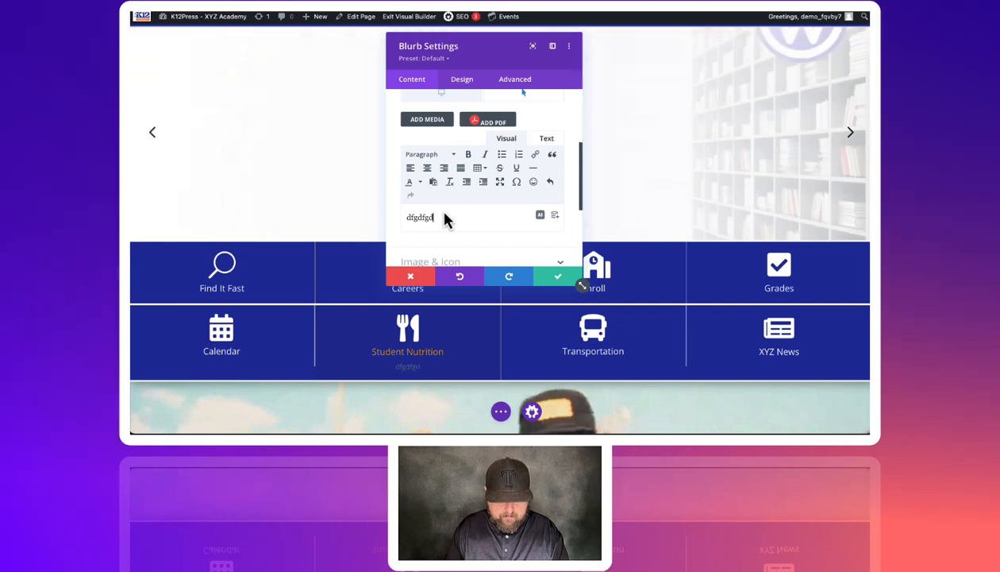
key(BackSpace)
key(BackSpace)
key(BackSpace)
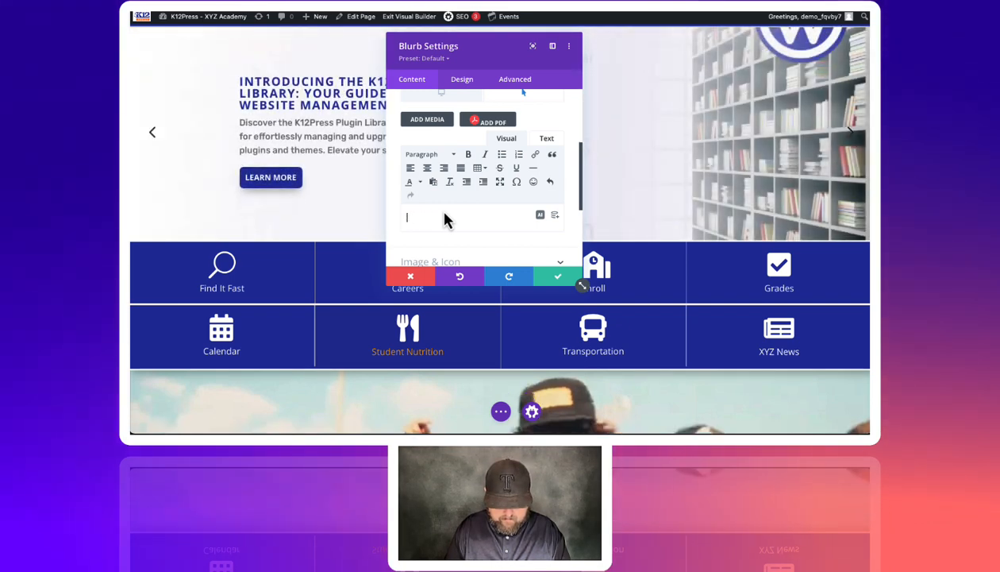
Enter "This is a list of menu etc.." as the Student Nutrition blurb's hover-state body text
text(This i)
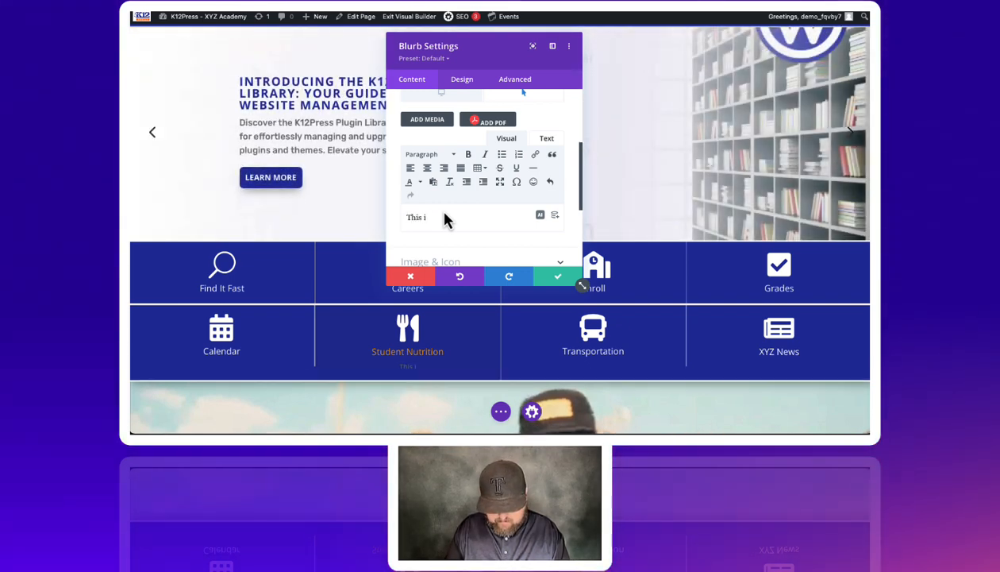
text(s a list)
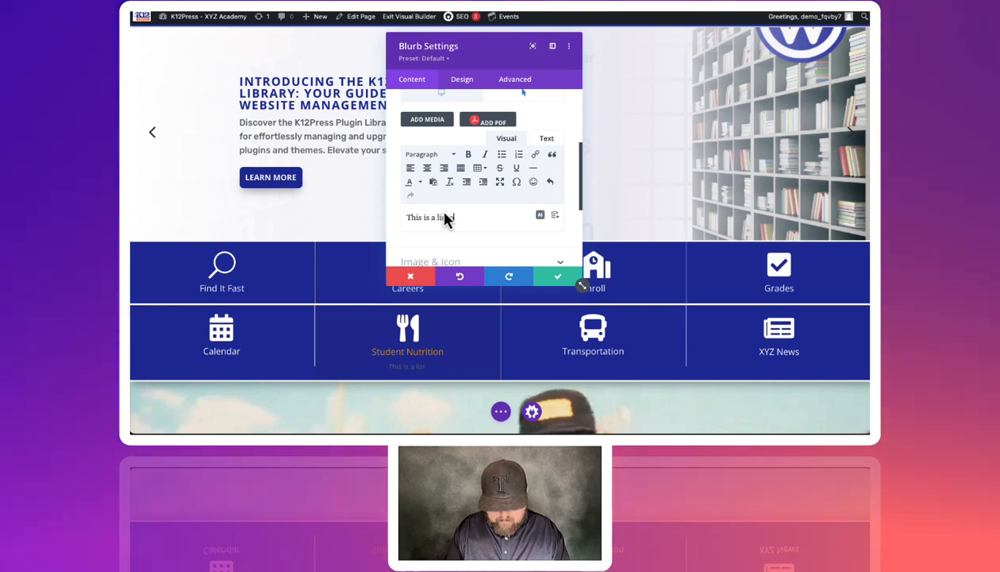
text( of menu )
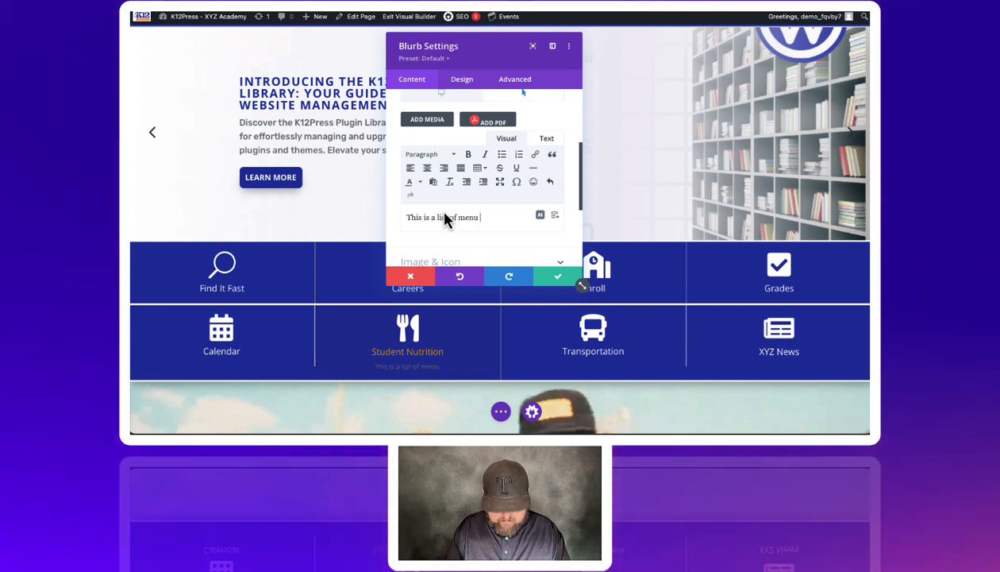
text(etc..)
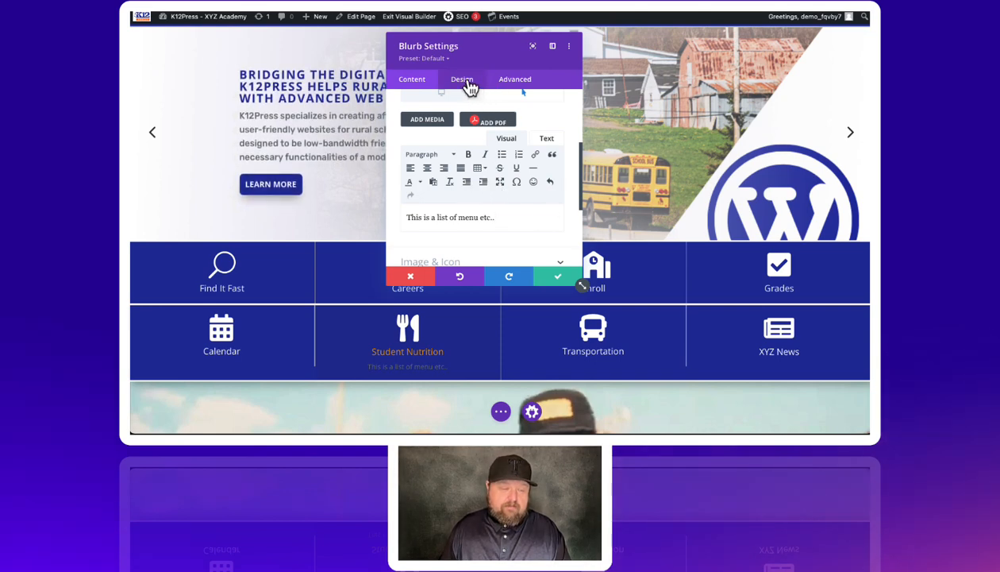
Set the Student Nutrition blurb's body text colour to white #ffffff and save the blurb settings
click(468, 83)
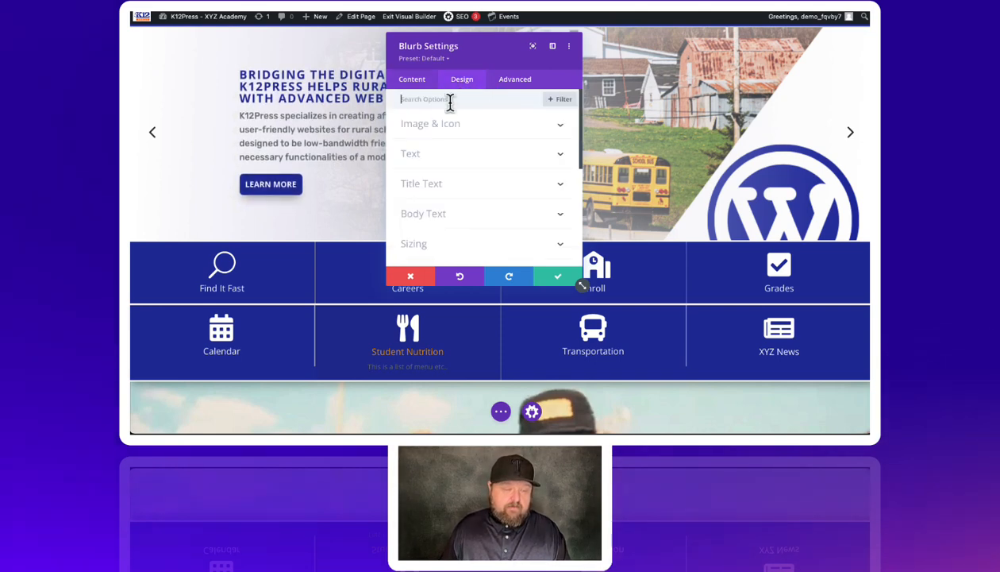
click(442, 216)
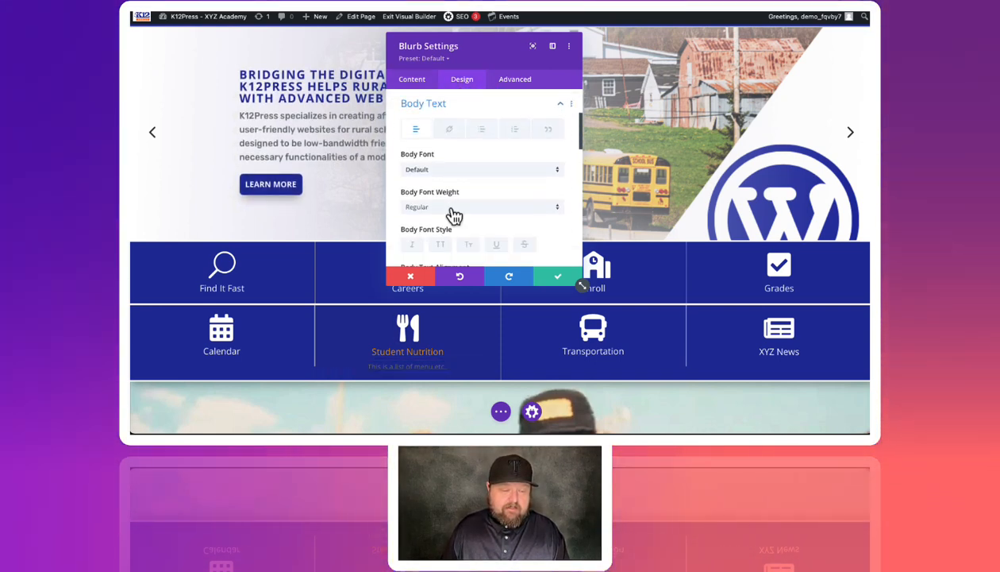
scroll(451, 212, down, 3)
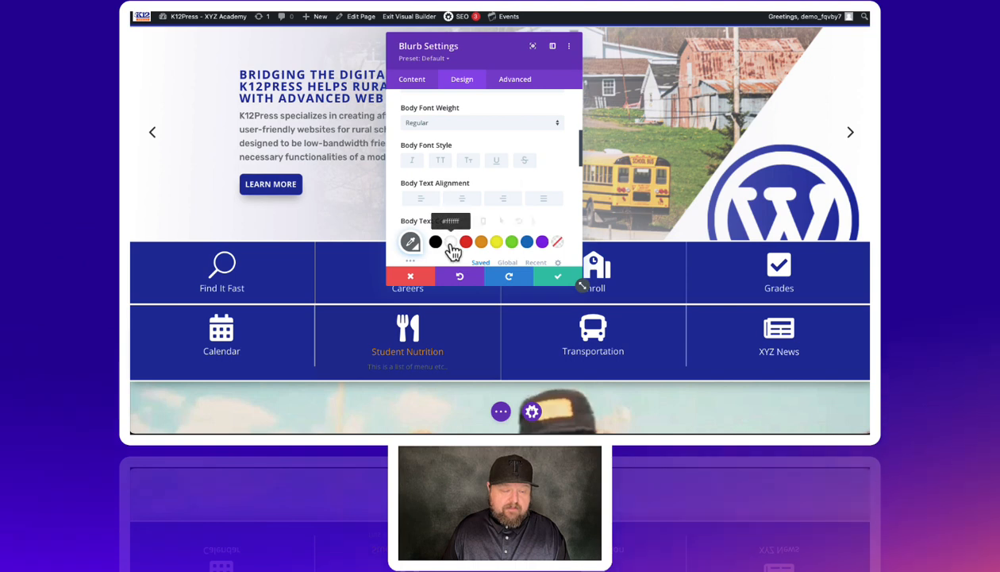
click(451, 241)
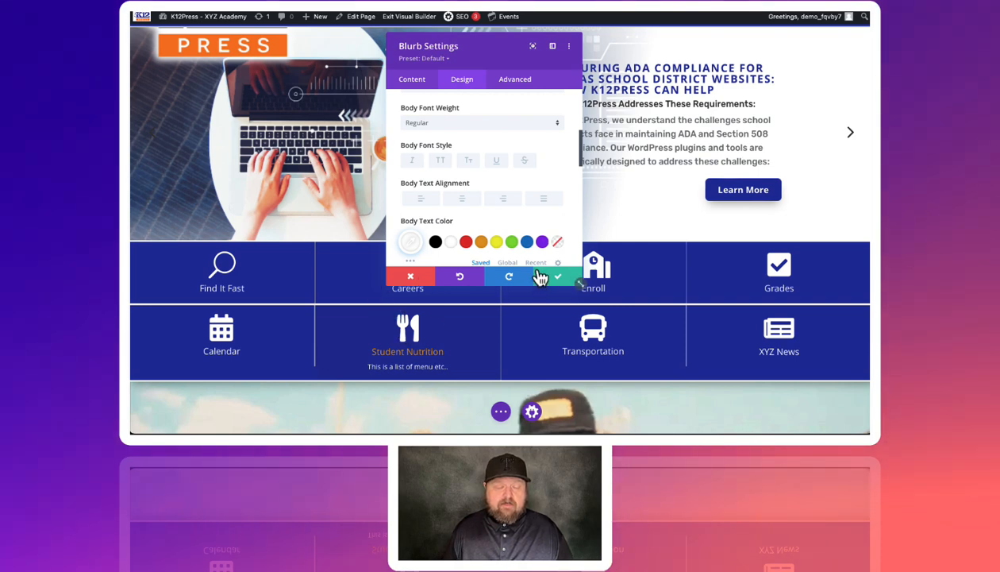
scroll(500, 205, up, 1)
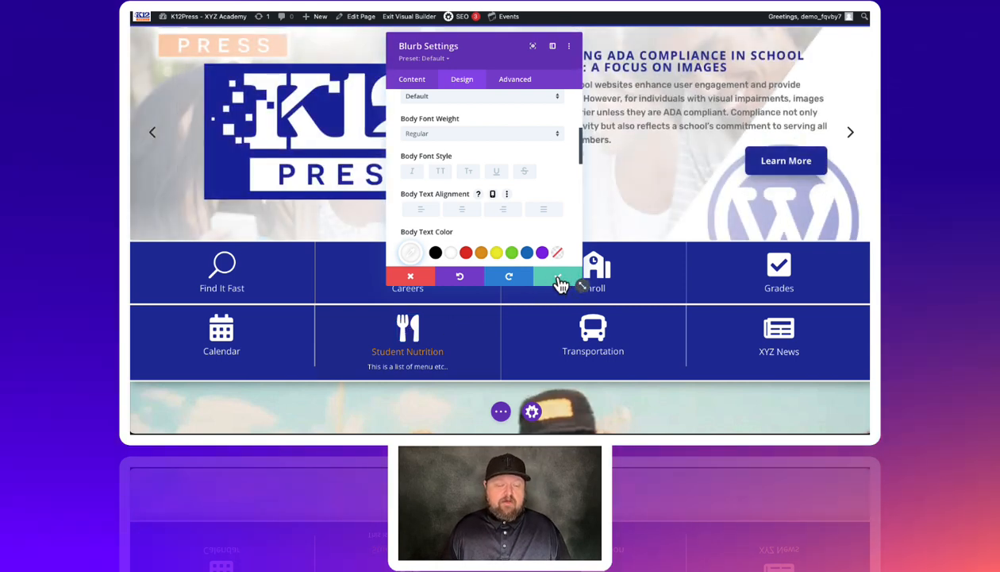
click(558, 277)
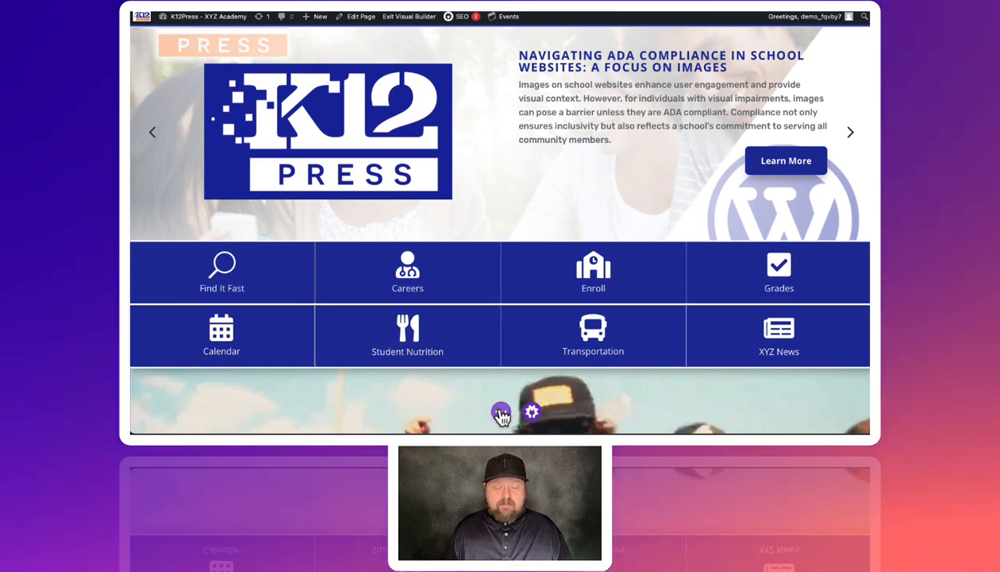
Save the page and exit the visual builder to view the quick-link blurbs on the live page
click(501, 411)
click(821, 411)
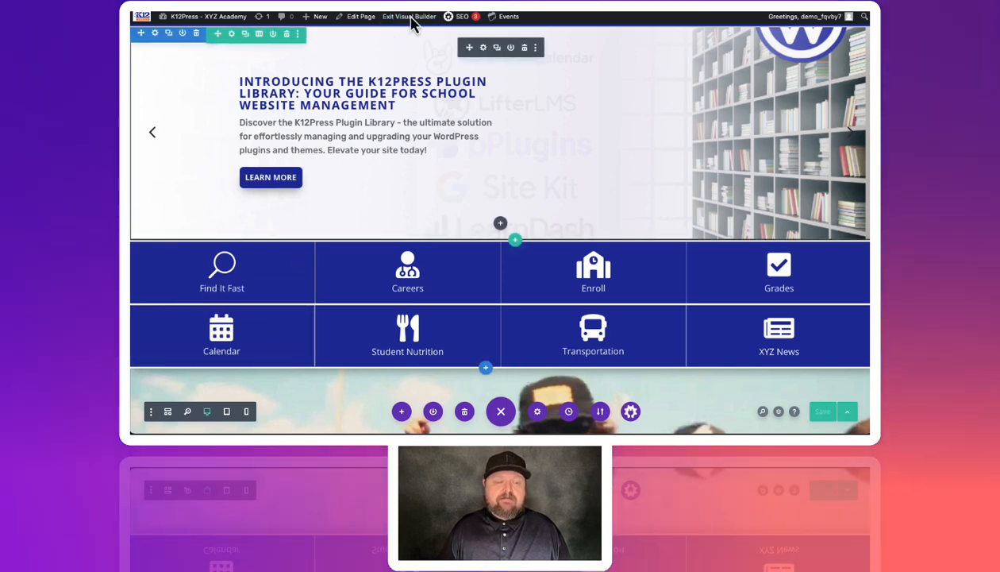
click(410, 18)
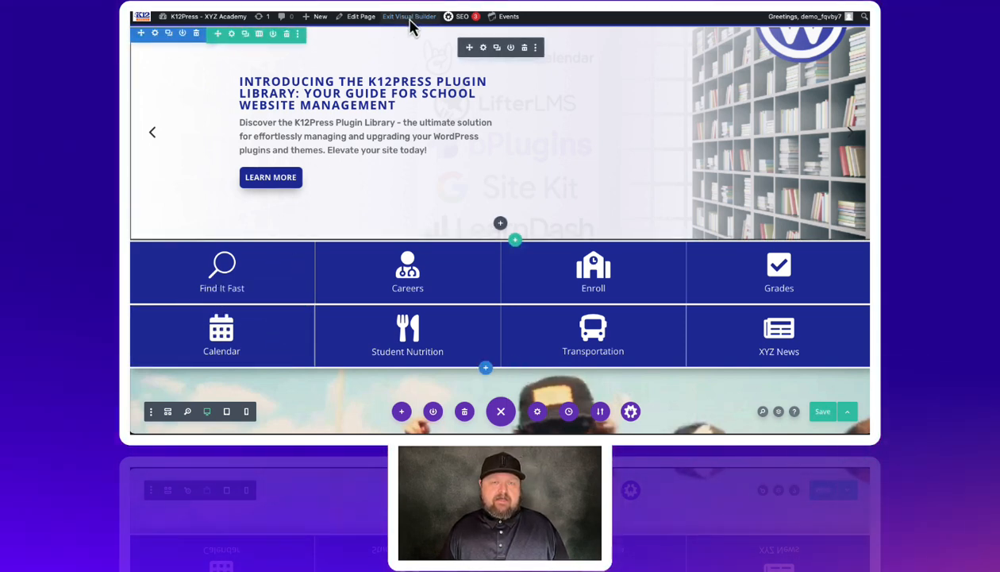
scroll(429, 70, down, 5)
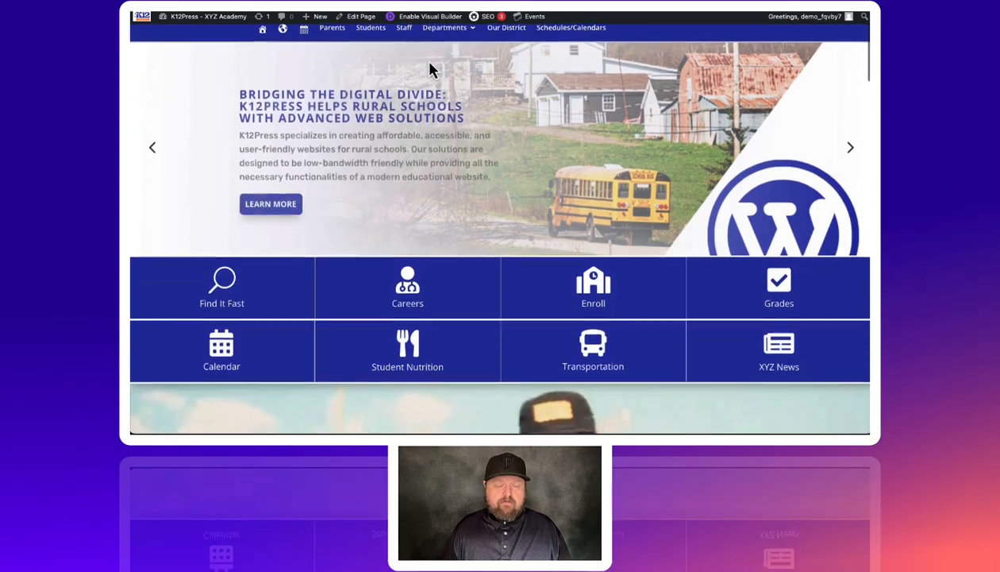